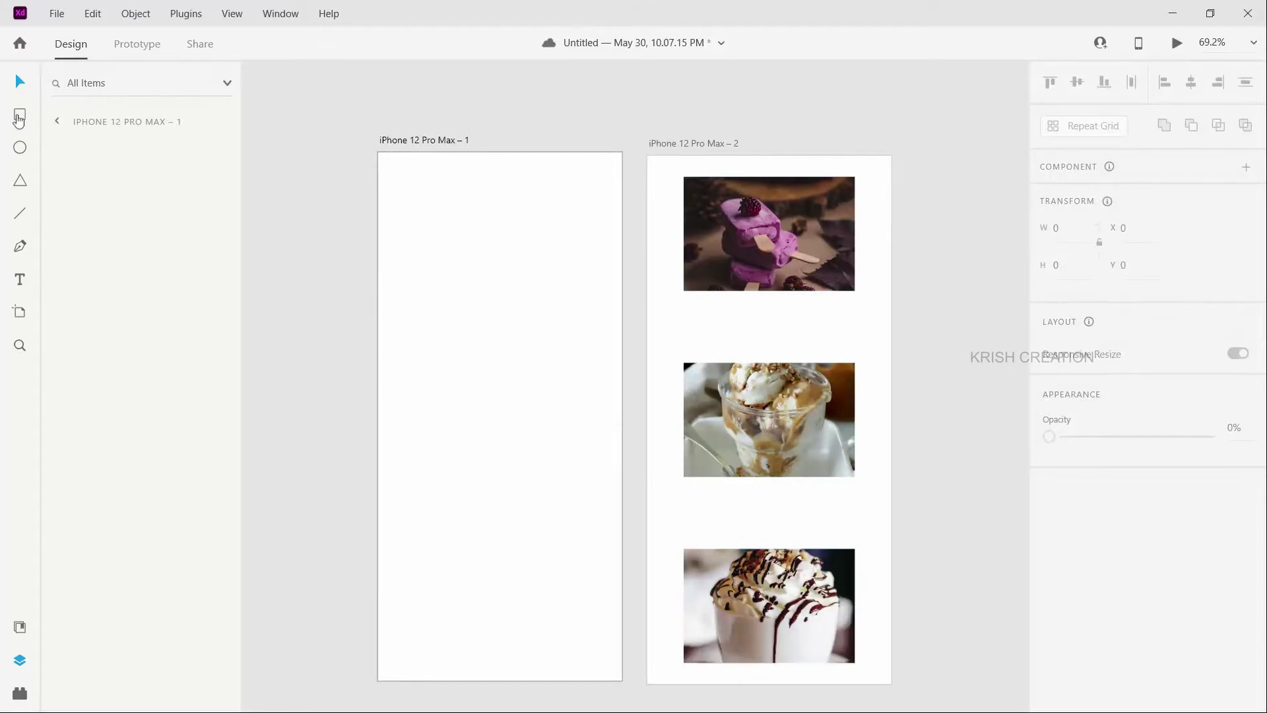
# Step: Draw a rectangle about 353 × 195 near the top of the first artboard and paste the purple ice cream image's appearance onto it
pyautogui.click(19, 118)
pyautogui.moveTo(399, 175)
pyautogui.mouseDown()
pyautogui.moveTo(554, 280)
pyautogui.moveTo(600, 285)
pyautogui.mouseUp()
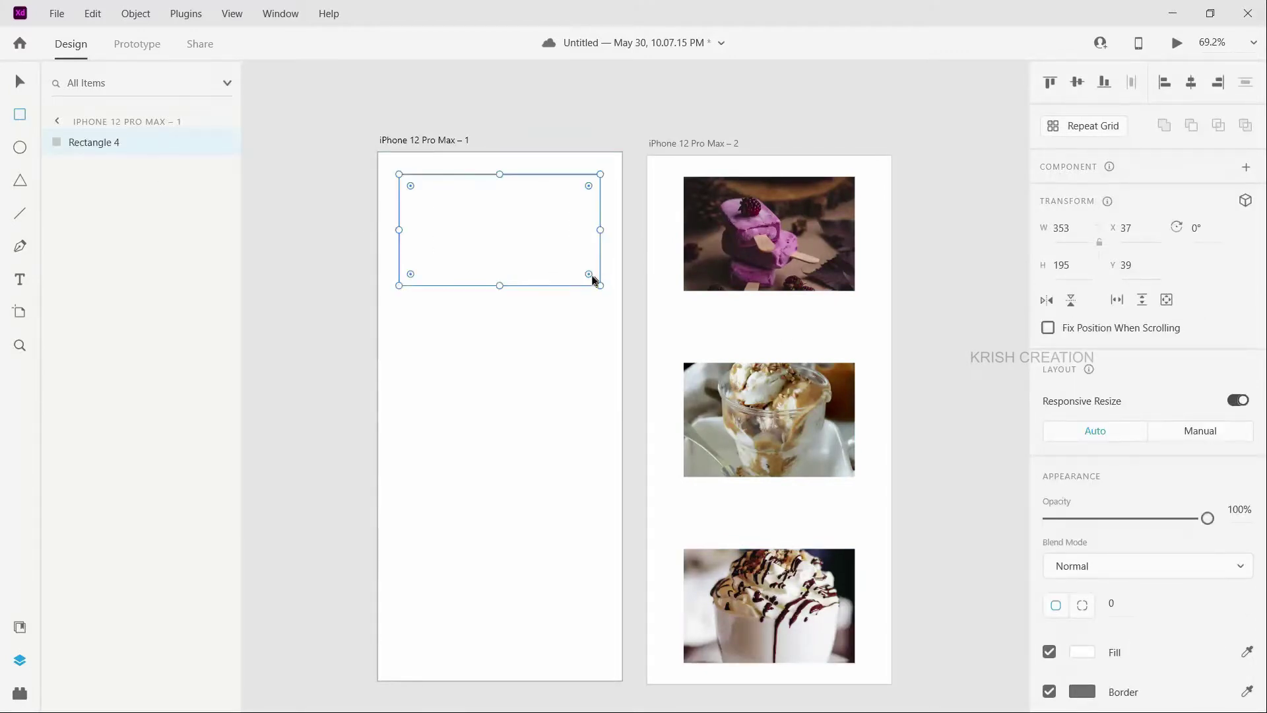
pyautogui.click(724, 241)
pyautogui.rightClick(725, 241)
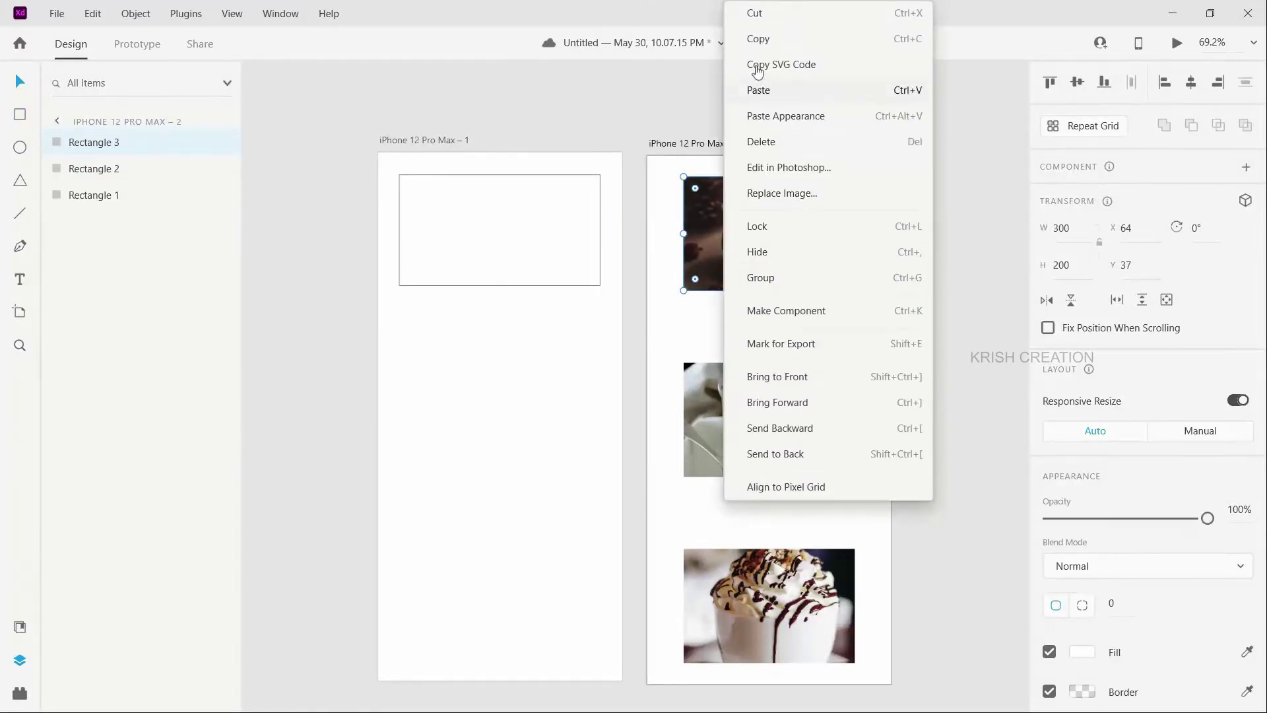
pyautogui.click(757, 39)
pyautogui.click(429, 198)
pyautogui.rightClick(432, 206)
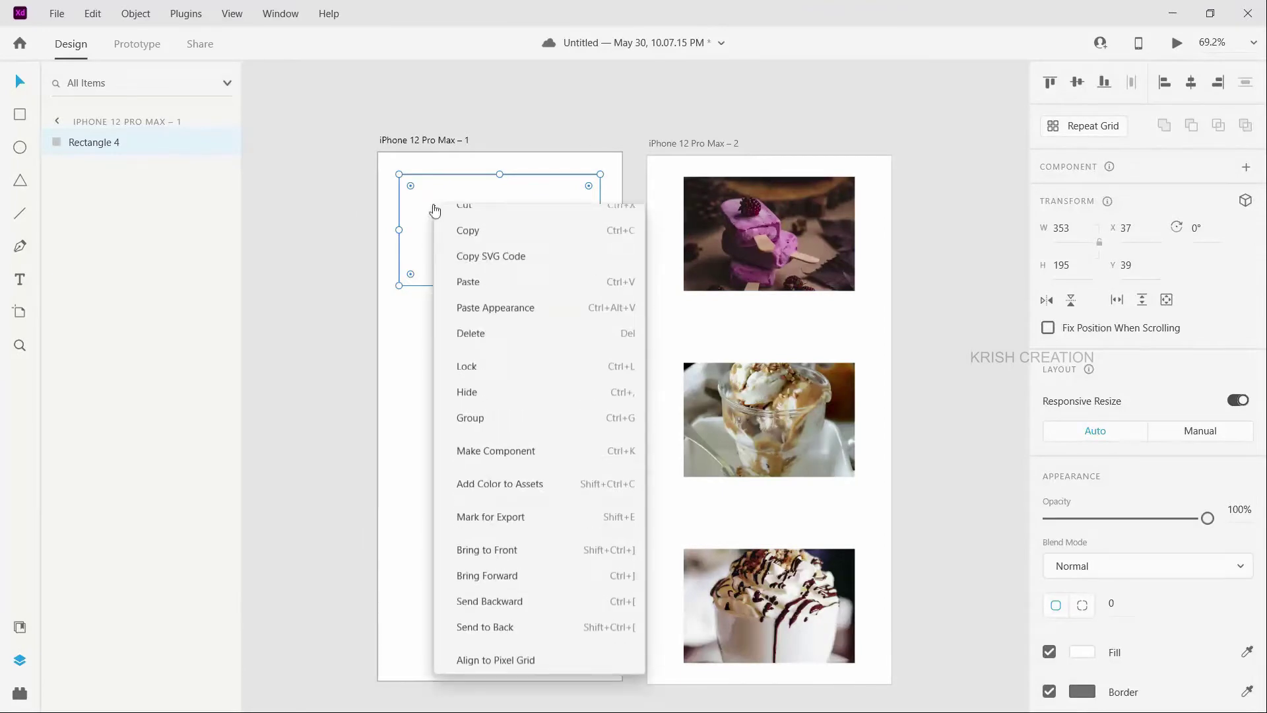
pyautogui.click(488, 309)
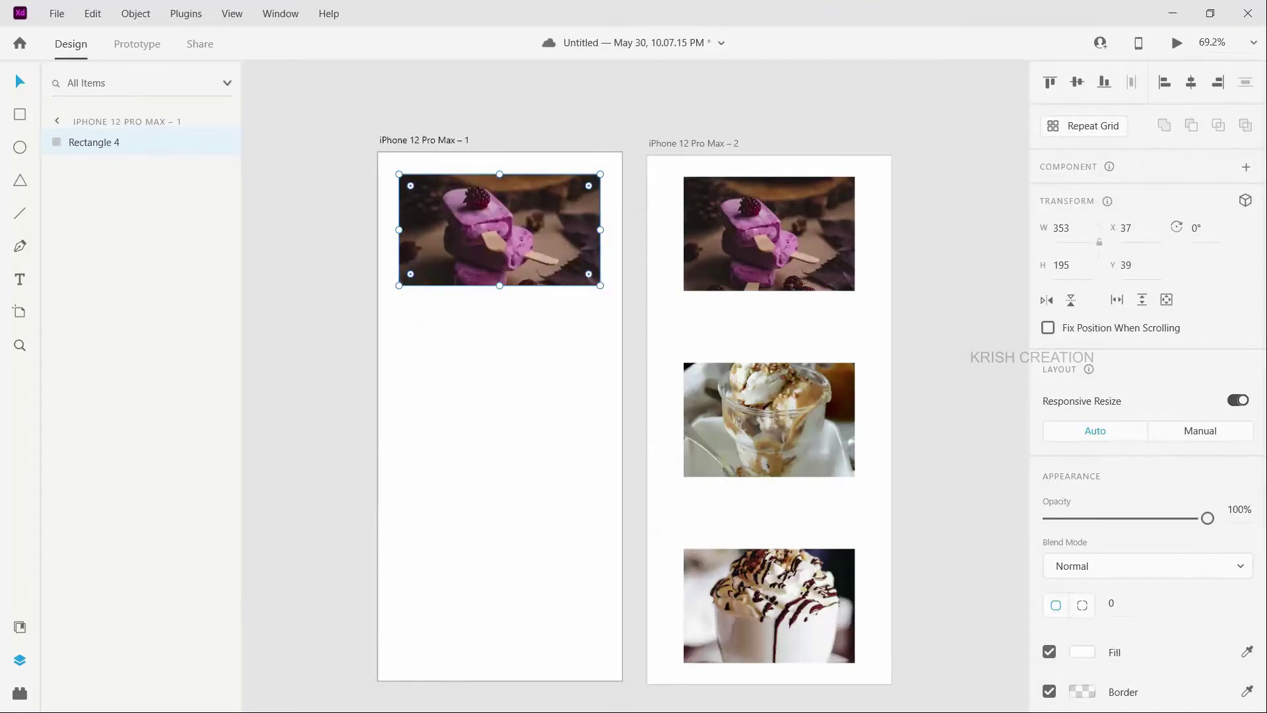
# Step: Remove the border from the image rectangle on the first artboard and set its corner radius to 10
pyautogui.click(1049, 691)
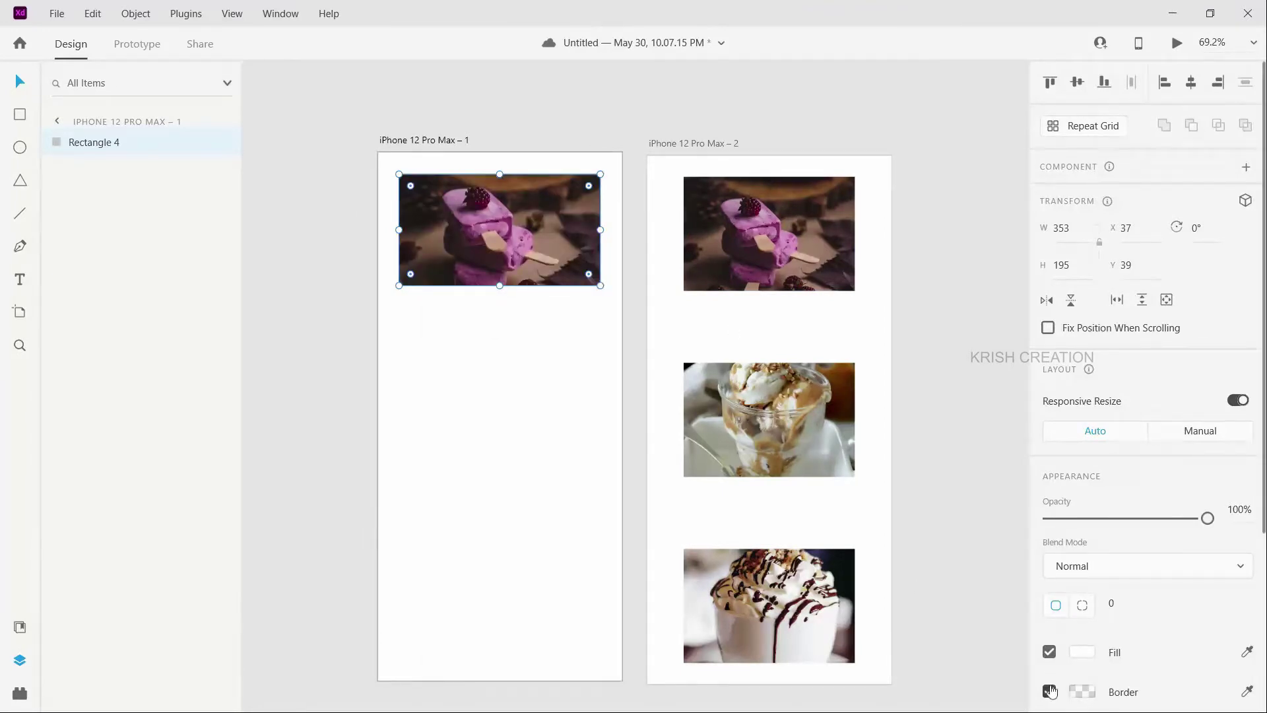
pyautogui.click(1099, 598)
pyautogui.write('10')
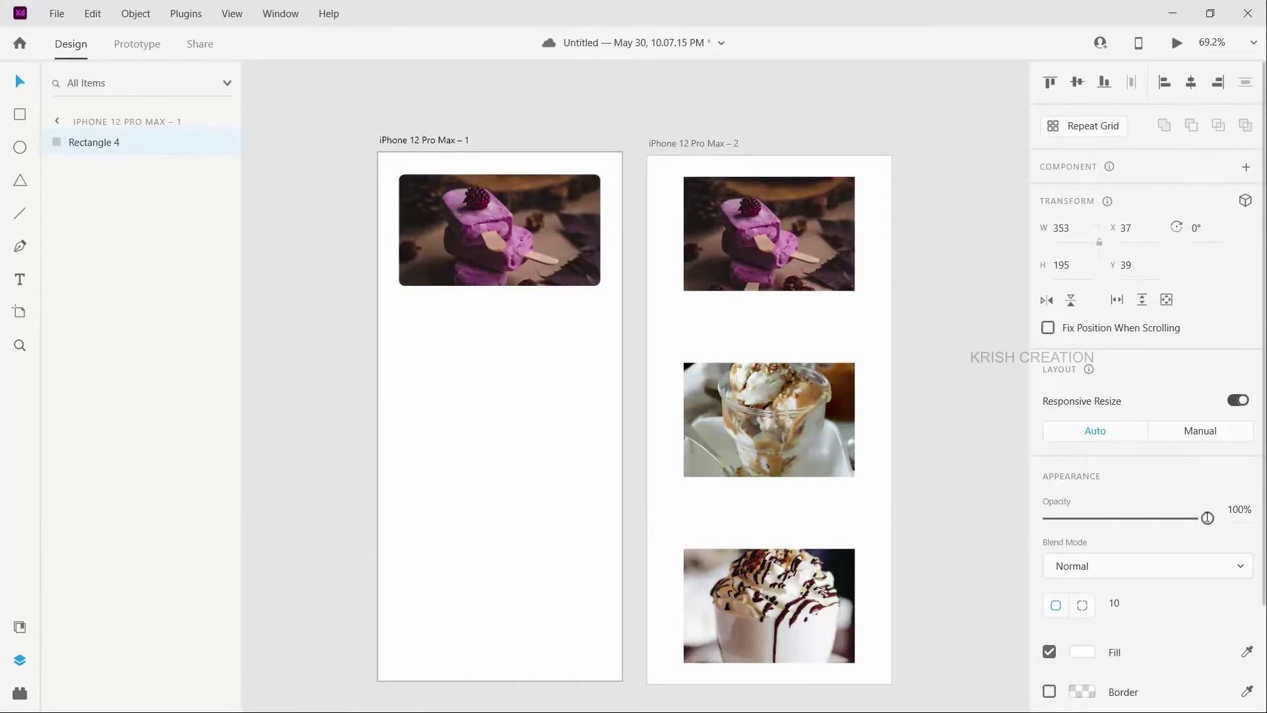
pyautogui.press('Return')
pyautogui.click(564, 355)
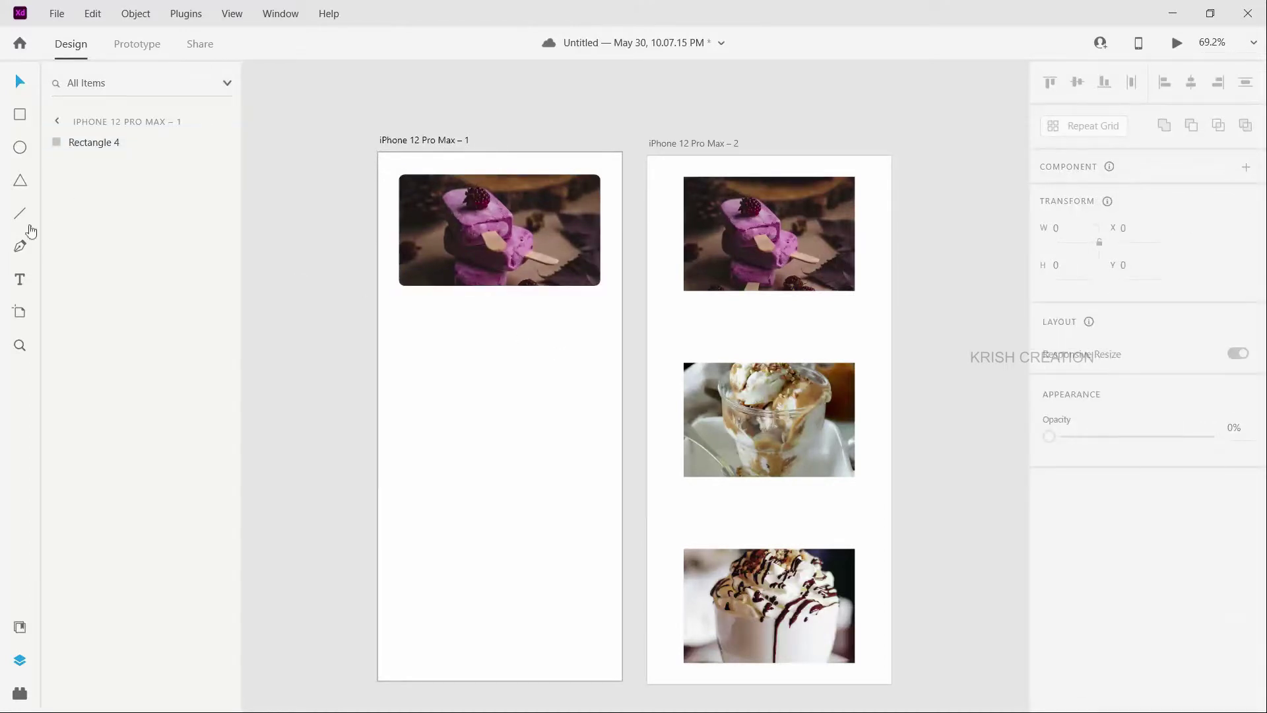
# Step: Add an area text reading "ICE CREAM" over the lower part of the rounded purple ice cream image
pyautogui.click(19, 279)
pyautogui.click(434, 239)
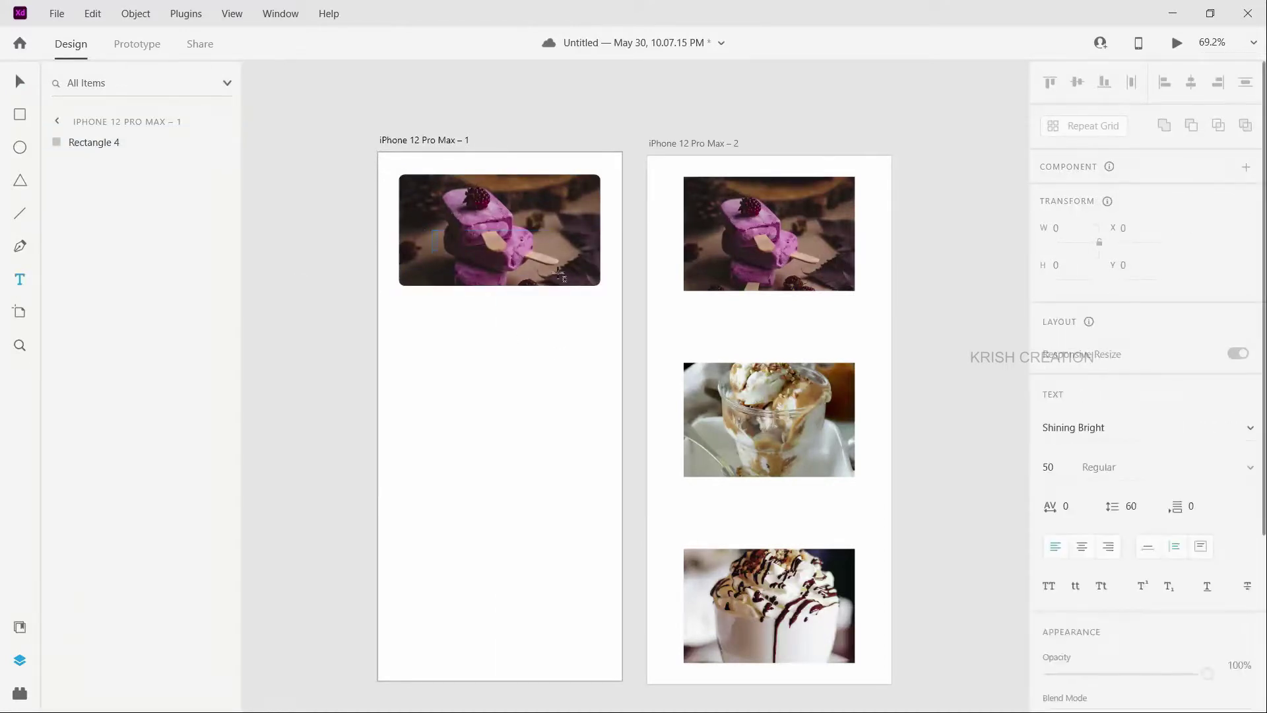
pyautogui.moveTo(557, 275); pyautogui.dragTo(567, 272)
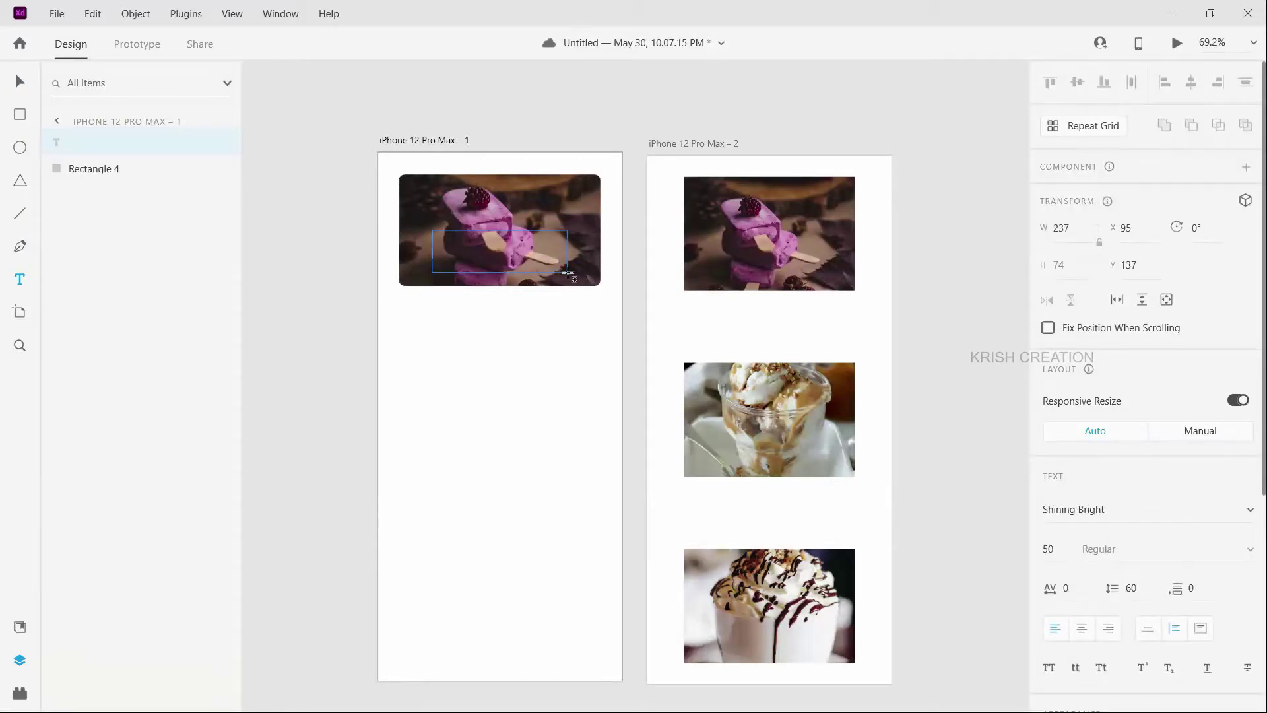
pyautogui.write('ICE CREAM')
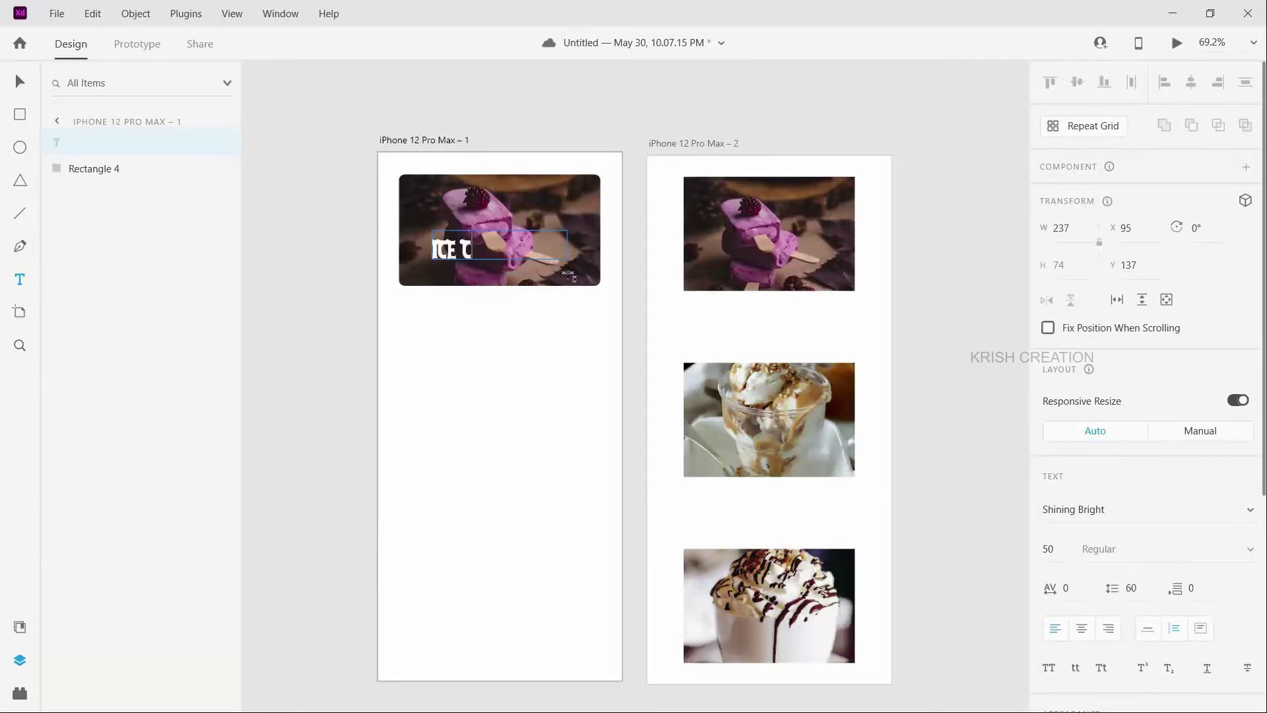
pyautogui.click(99, 140)
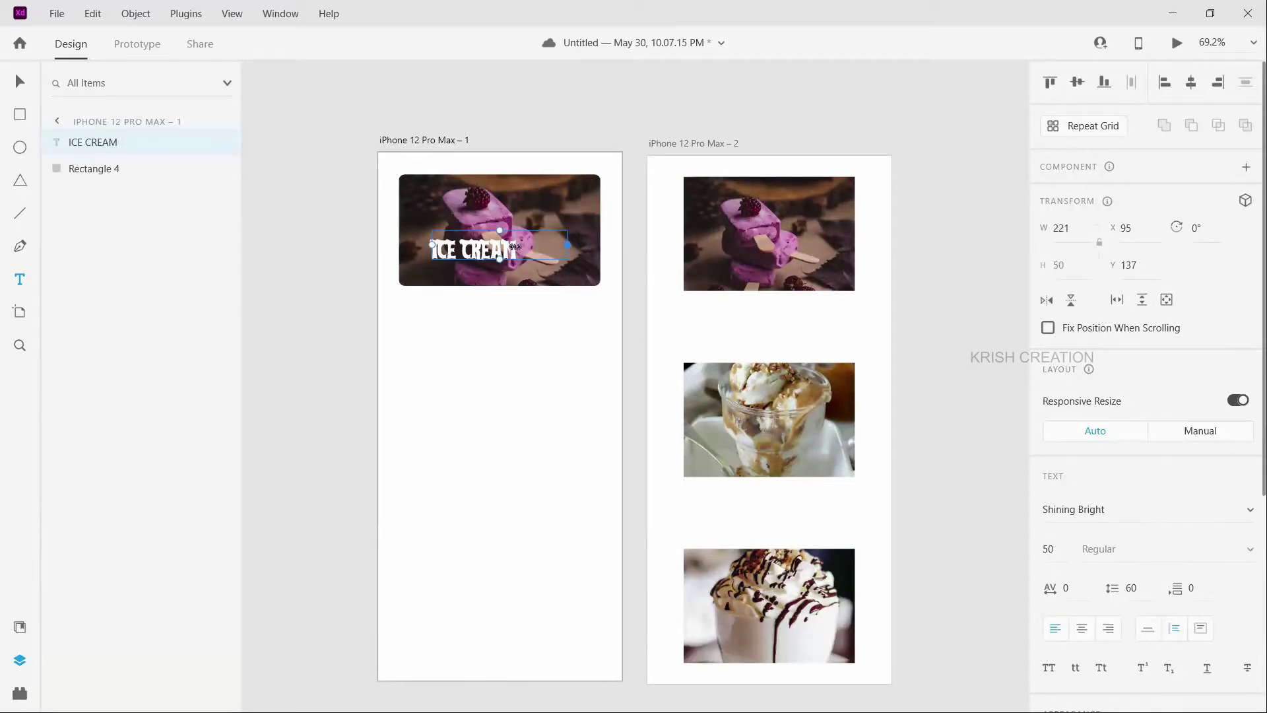
# Step: Narrow the "ICE CREAM" text box to about 160 wide and move it to the lower centre of the image
pyautogui.moveTo(514, 246)
pyautogui.mouseDown()
pyautogui.moveTo(465, 247)
pyautogui.moveTo(523, 246)
pyautogui.mouseUp()
pyautogui.click(20, 82)
pyautogui.moveTo(495, 255); pyautogui.dragTo(519, 270)
# Step: Turn the image and its text into a Repeat Grid of three vertically stacked cards, and widen the gaps between them
pyautogui.moveTo(396, 167); pyautogui.dragTo(520, 310)
pyautogui.moveTo(600, 317); pyautogui.dragTo(607, 304)
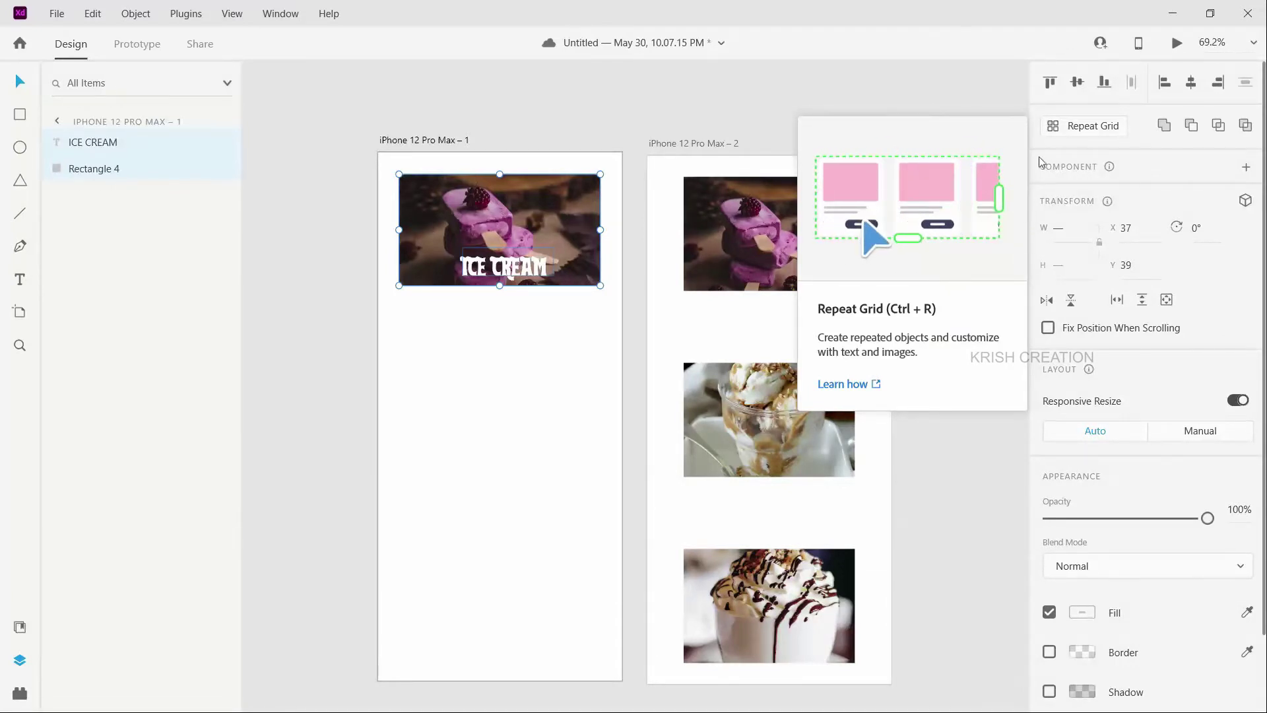
pyautogui.click(1059, 129)
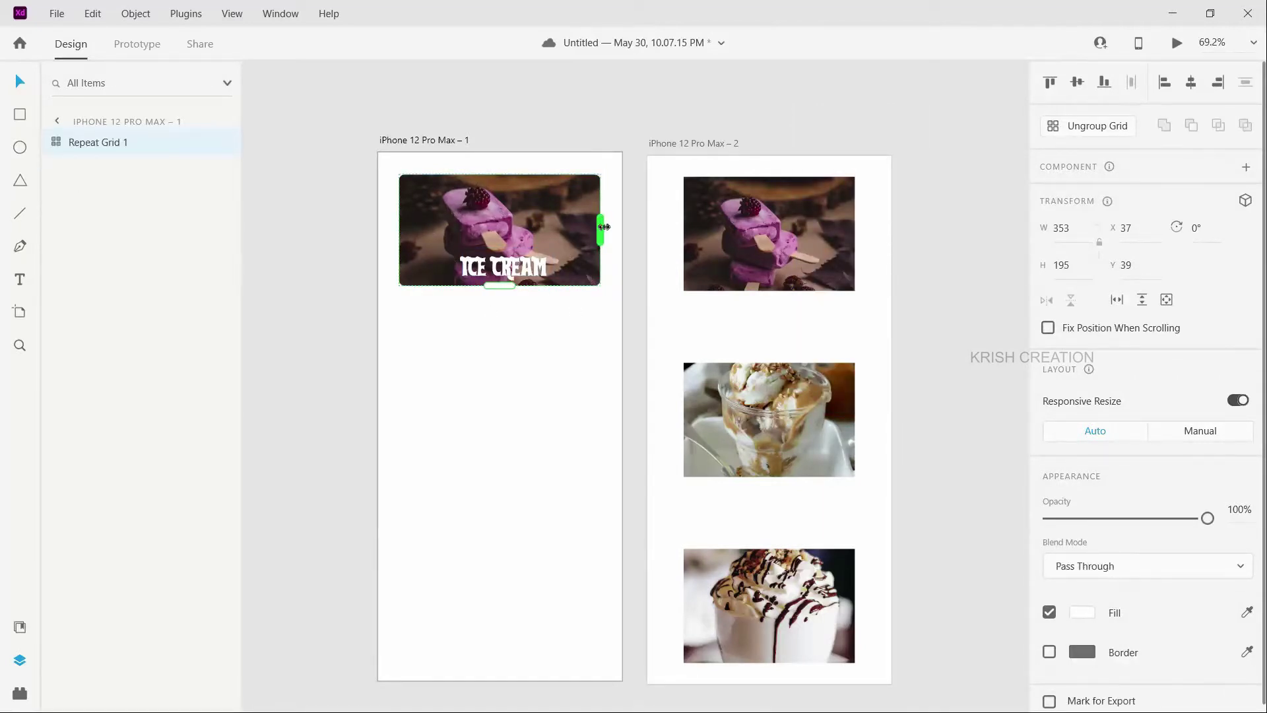
pyautogui.moveTo(601, 227); pyautogui.dragTo(537, 235)
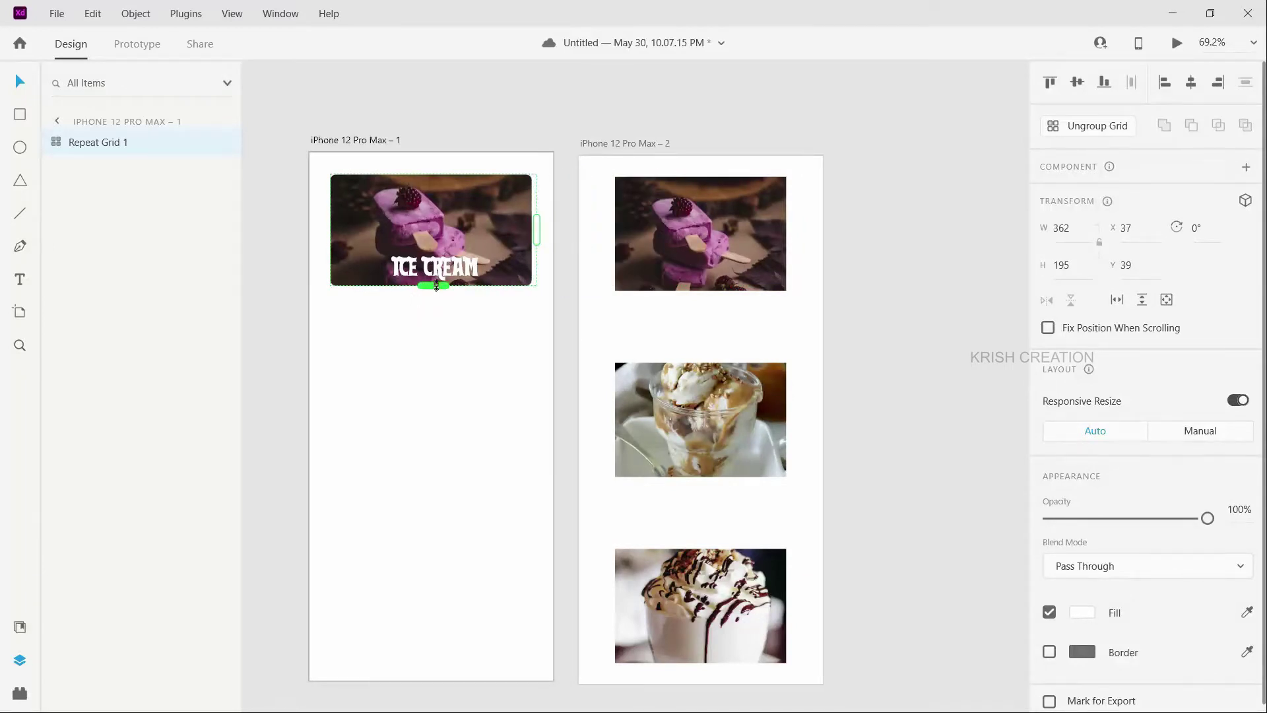
pyautogui.moveTo(433, 285); pyautogui.dragTo(418, 538)
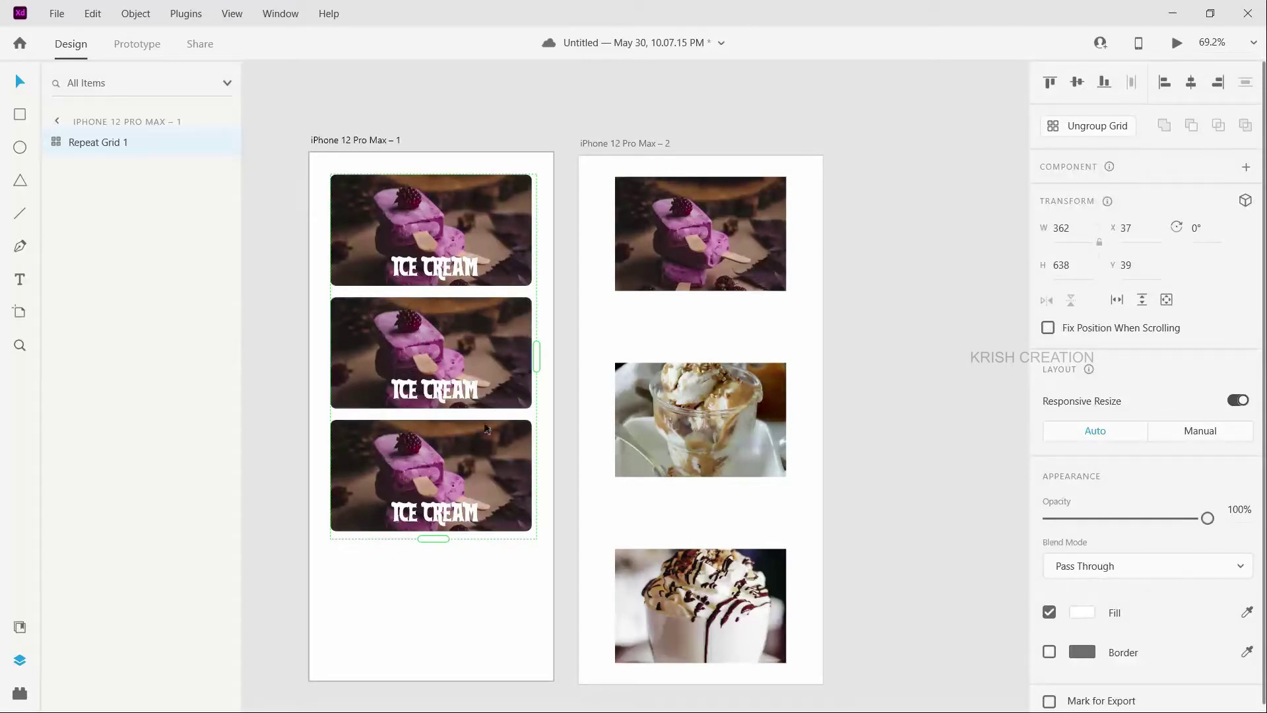
pyautogui.moveTo(461, 416); pyautogui.dragTo(453, 449)
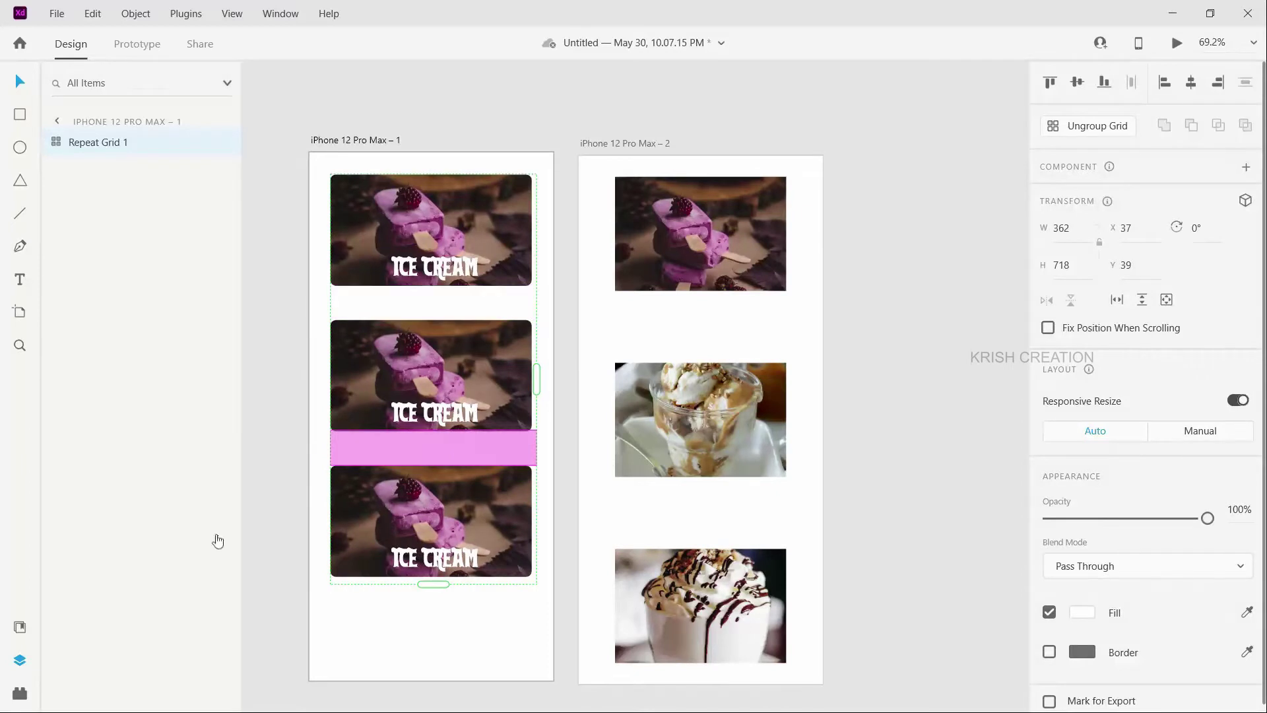
pyautogui.click(460, 631)
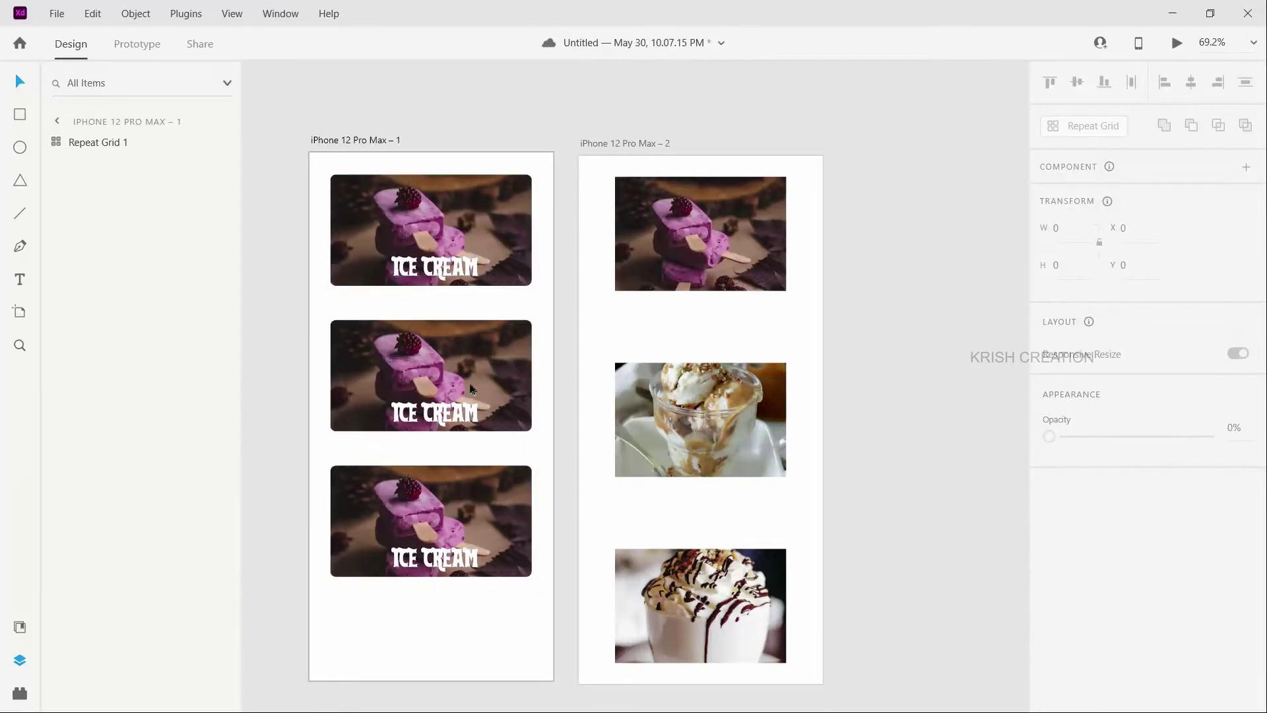
# Step: Move the "ICE CREAM" text inside the repeat grid's first card slightly upward to about X 153, Y 148
pyautogui.click(440, 264)
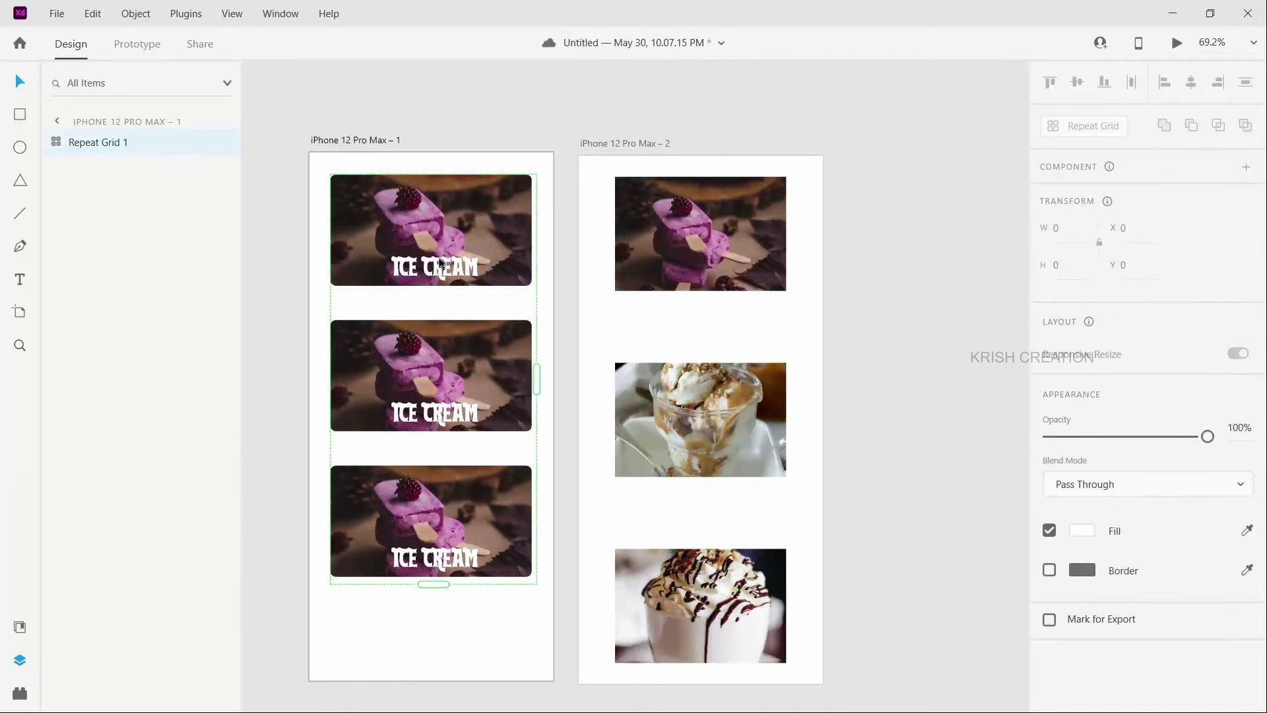
pyautogui.doubleClick(448, 270)
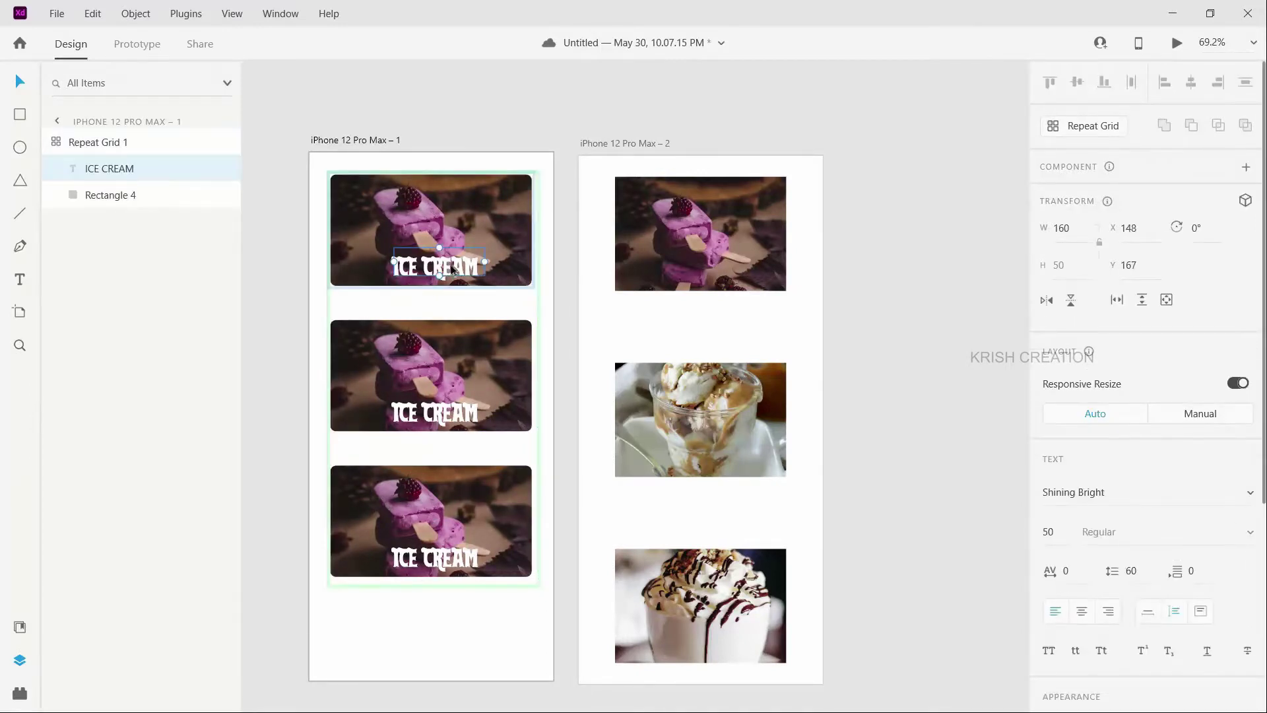
pyautogui.moveTo(452, 269)
pyautogui.mouseDown()
pyautogui.moveTo(402, 201)
pyautogui.moveTo(440, 266)
pyautogui.moveTo(501, 272)
pyautogui.moveTo(524, 237)
pyautogui.moveTo(476, 202)
pyautogui.moveTo(404, 282)
pyautogui.moveTo(453, 259)
pyautogui.mouseUp()
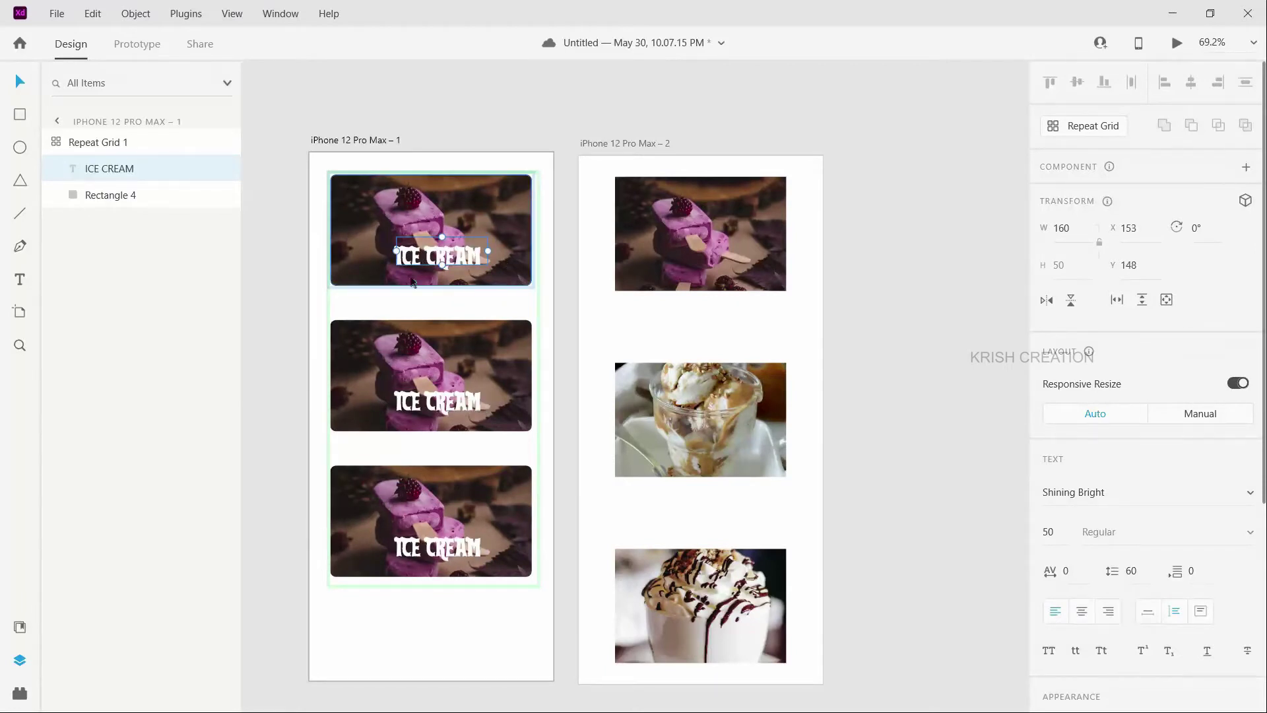
pyautogui.click(469, 652)
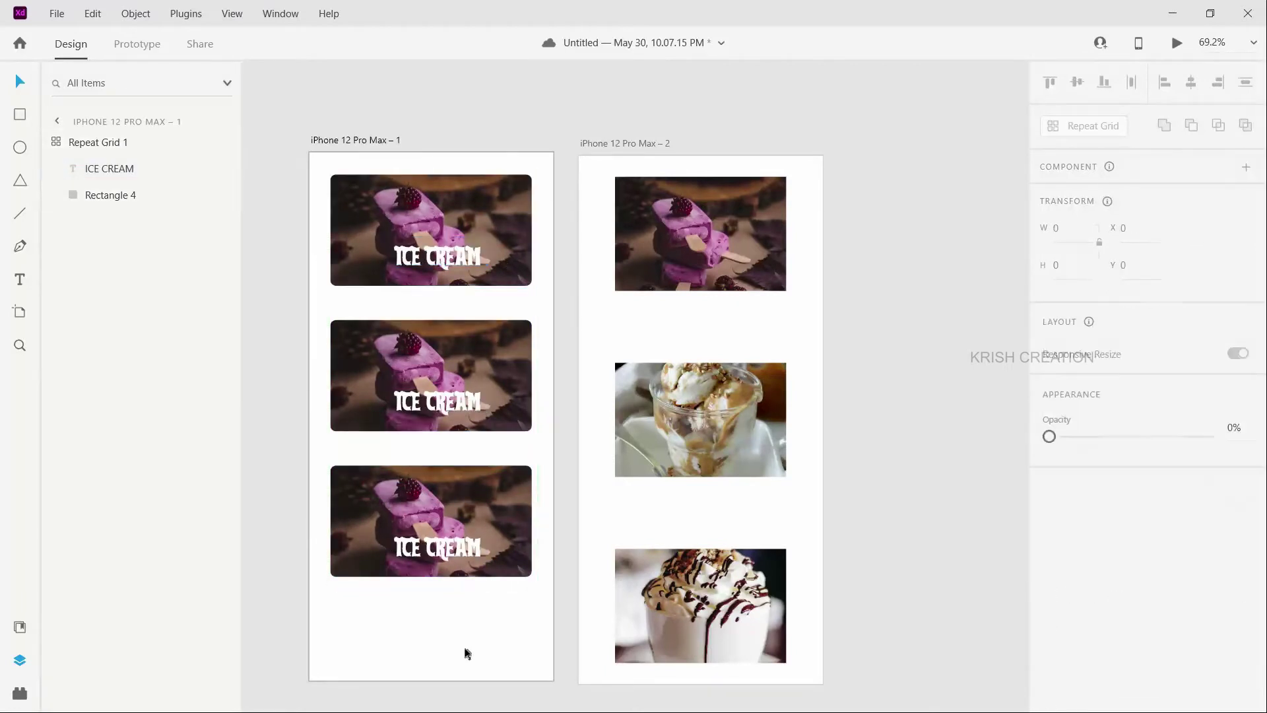
pyautogui.click(522, 394)
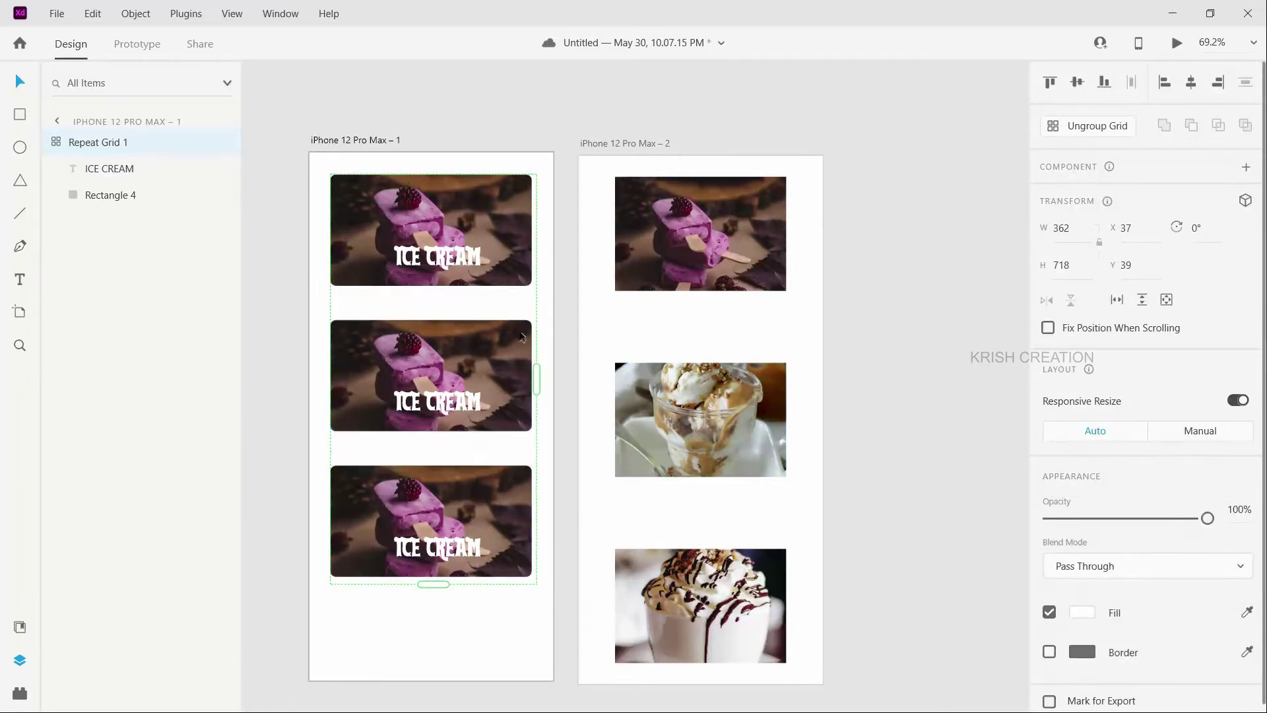
pyautogui.rightClick(492, 360)
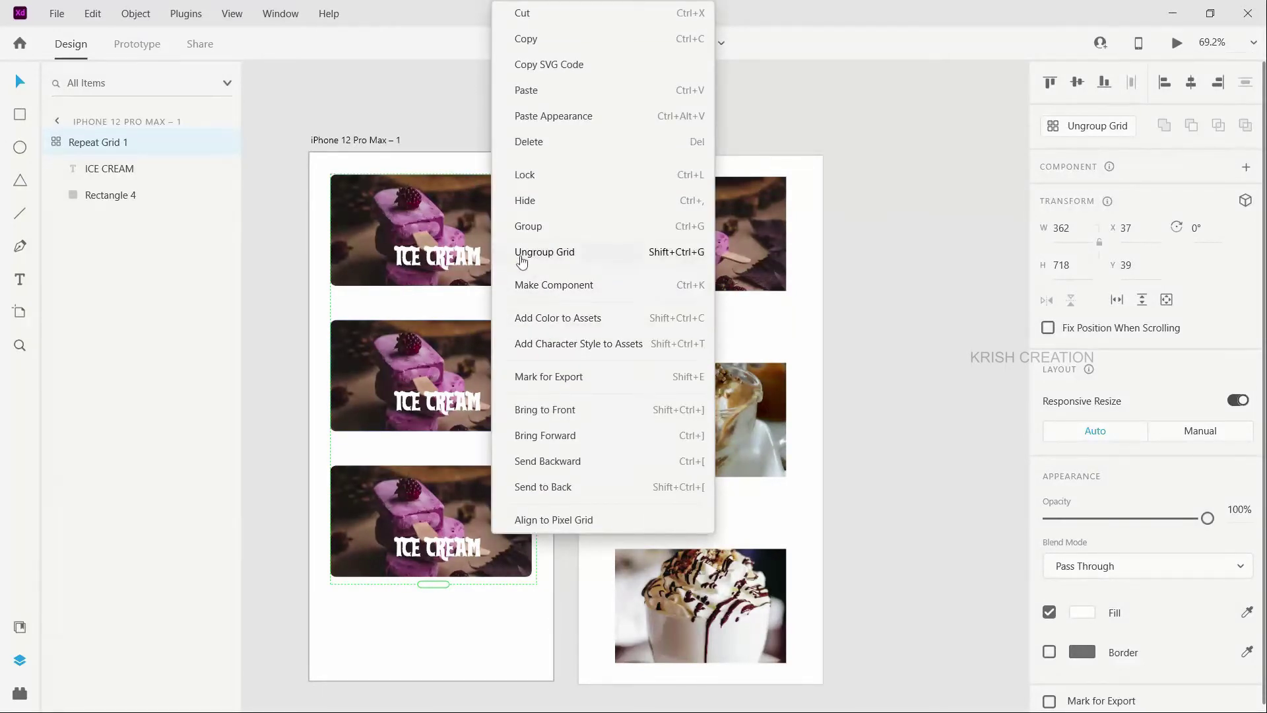
pyautogui.click(280, 350)
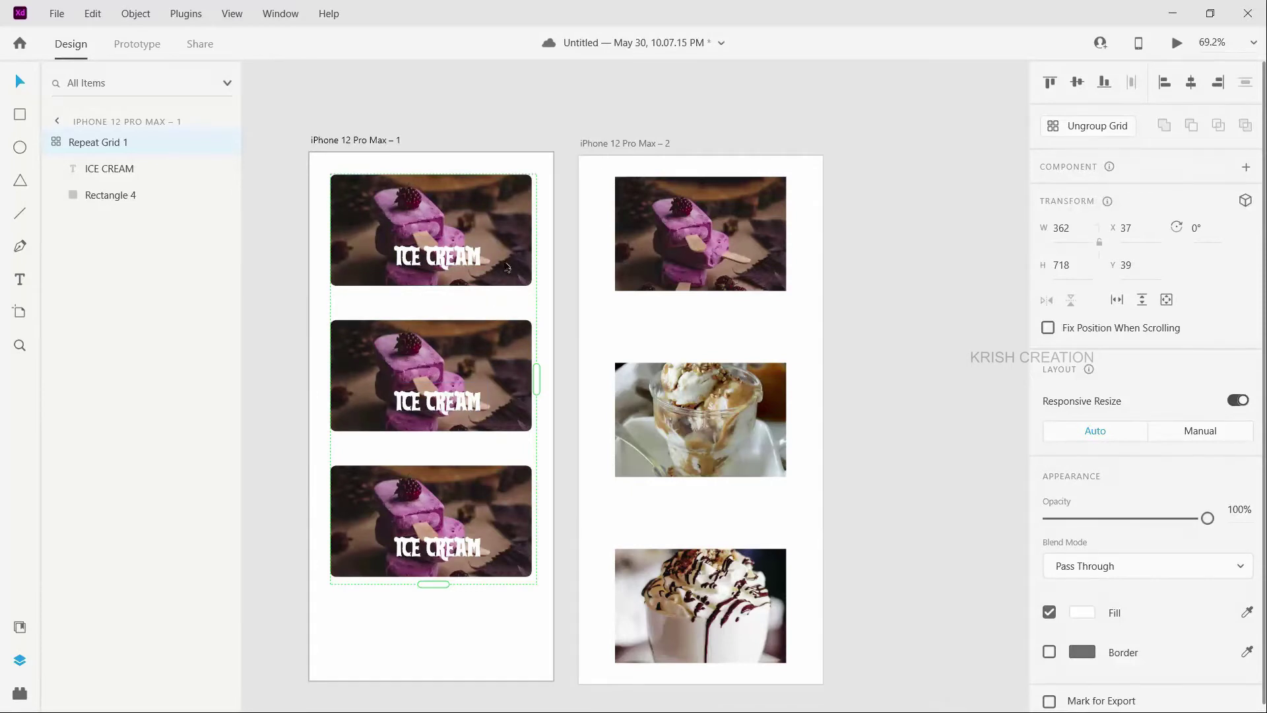
# Step: Try to apply the caramel sundae image's appearance from the second artboard to the first card of the repeat grid
pyautogui.click(660, 412)
pyautogui.rightClick(662, 415)
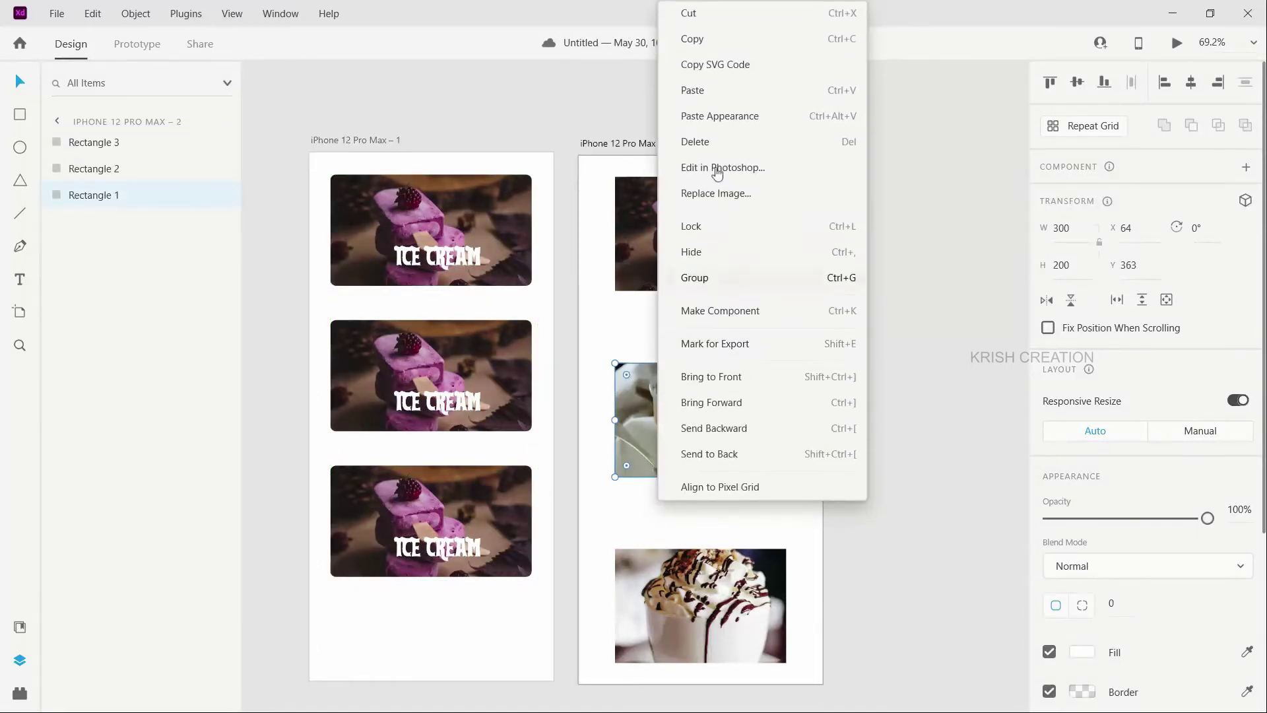
pyautogui.click(712, 40)
pyautogui.click(505, 228)
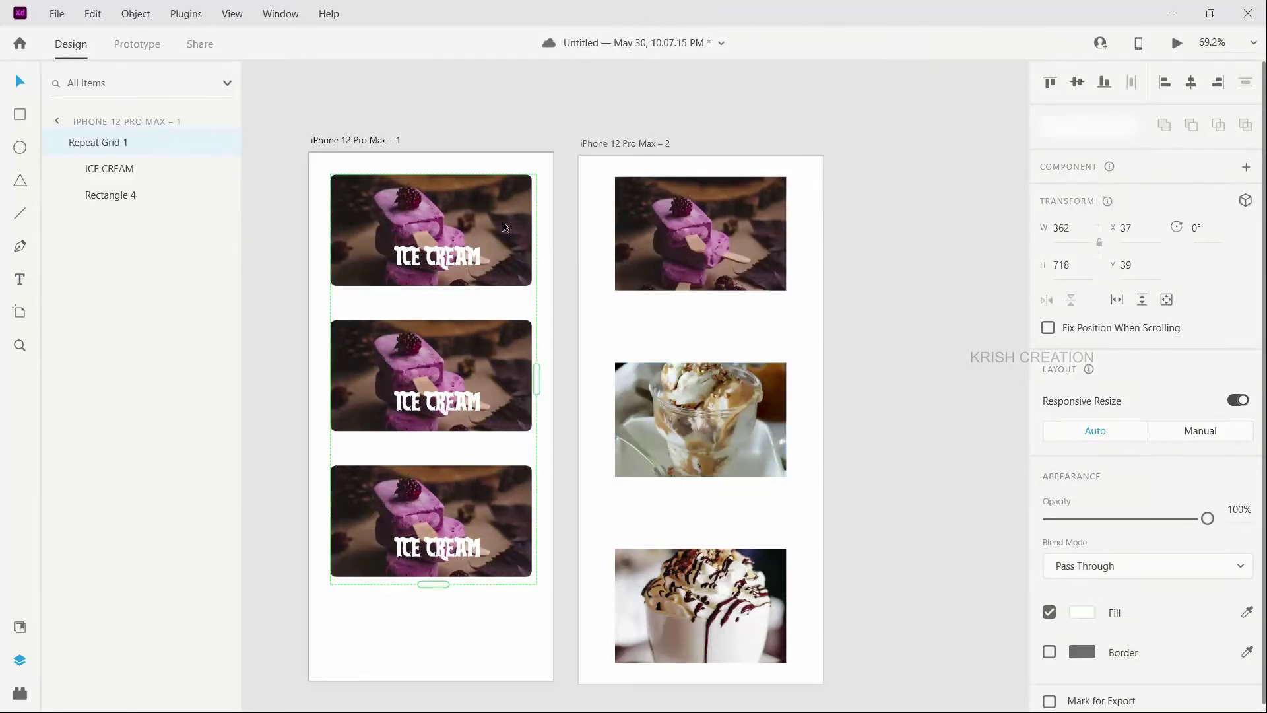
pyautogui.doubleClick(505, 228)
pyautogui.rightClick(505, 227)
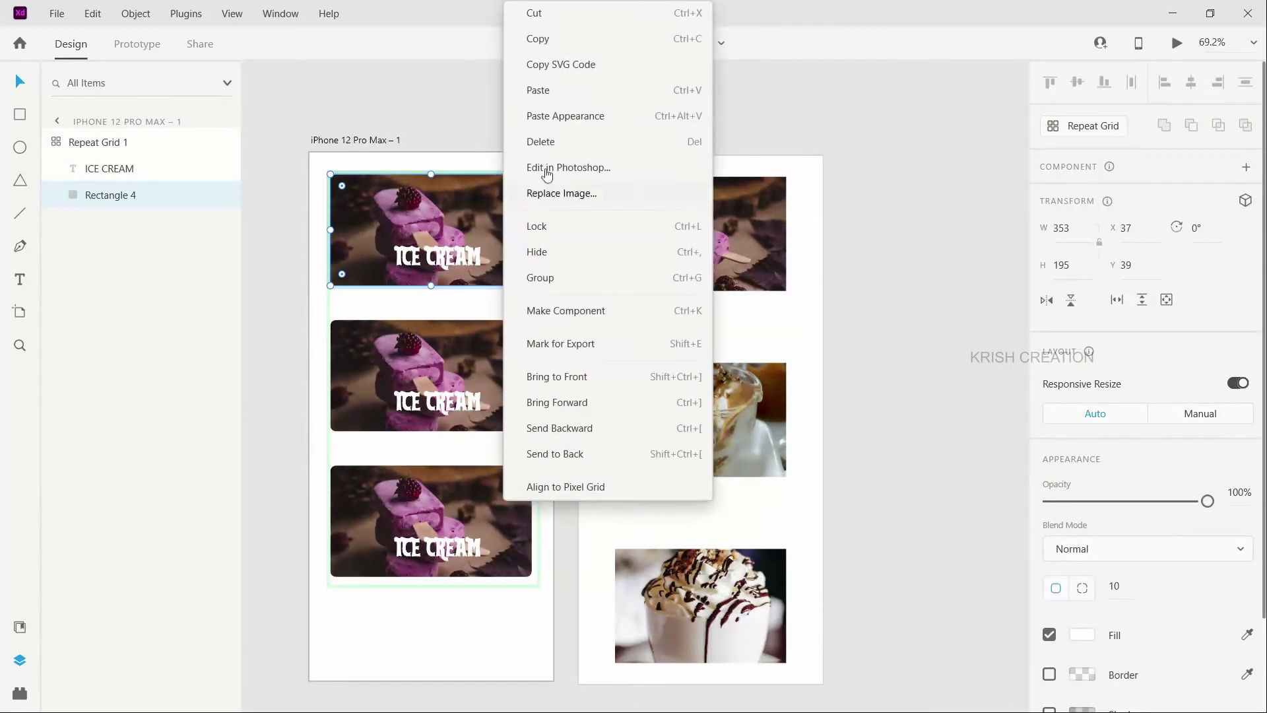
pyautogui.click(571, 114)
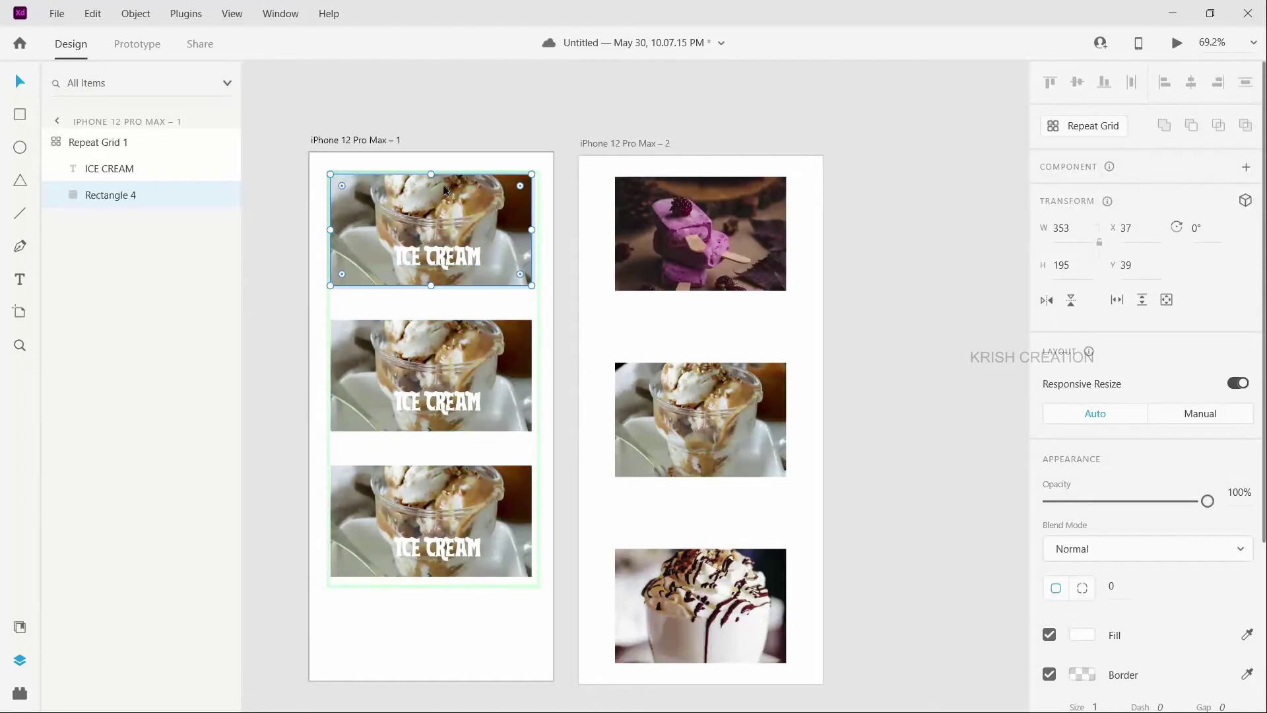
pyautogui.click(412, 636)
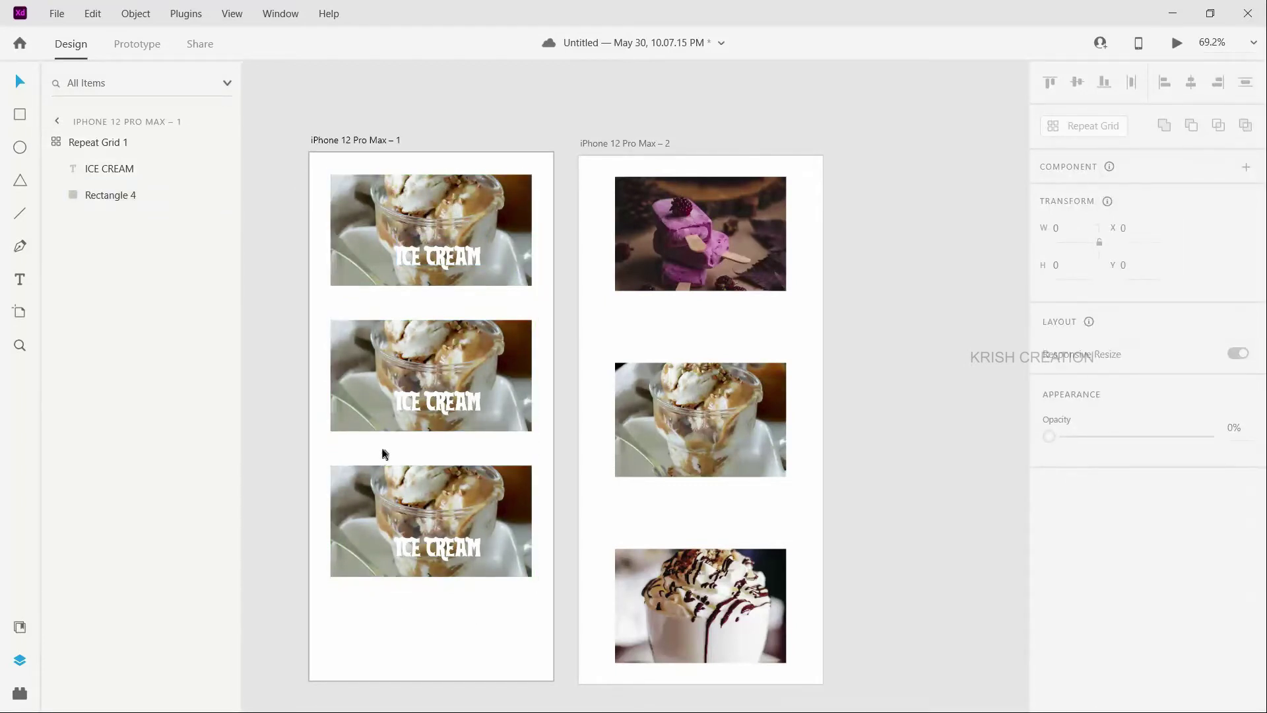
pyautogui.click(460, 281)
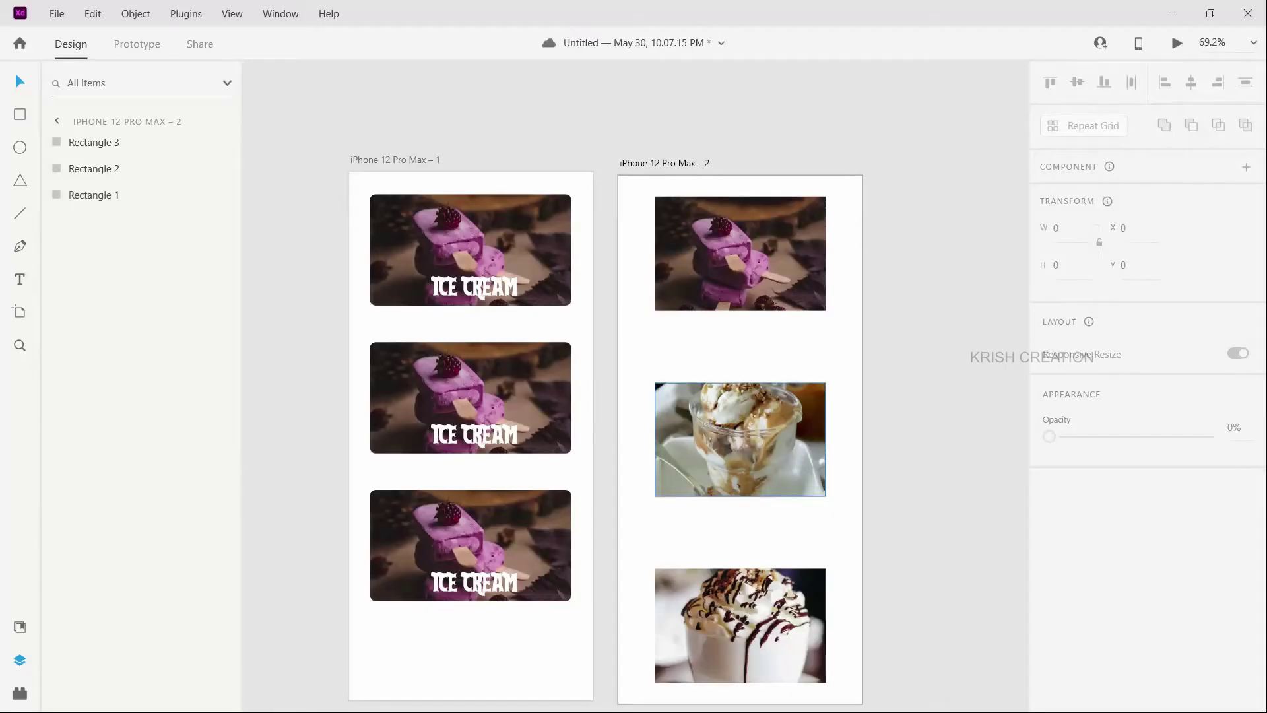
# Step: Copy the caramel sundae image from the second artboard and paste its appearance onto the middle card of the repeat grid
pyautogui.click(694, 430)
pyautogui.rightClick(695, 429)
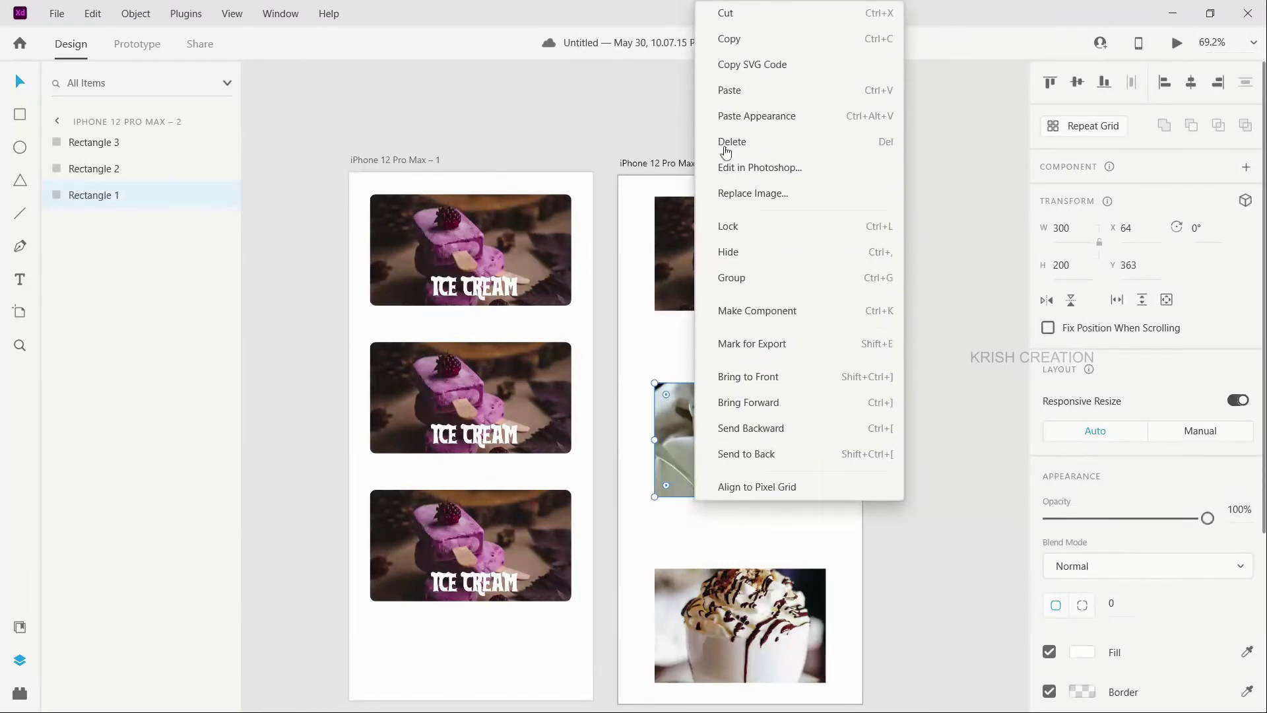
pyautogui.click(729, 39)
pyautogui.click(500, 386)
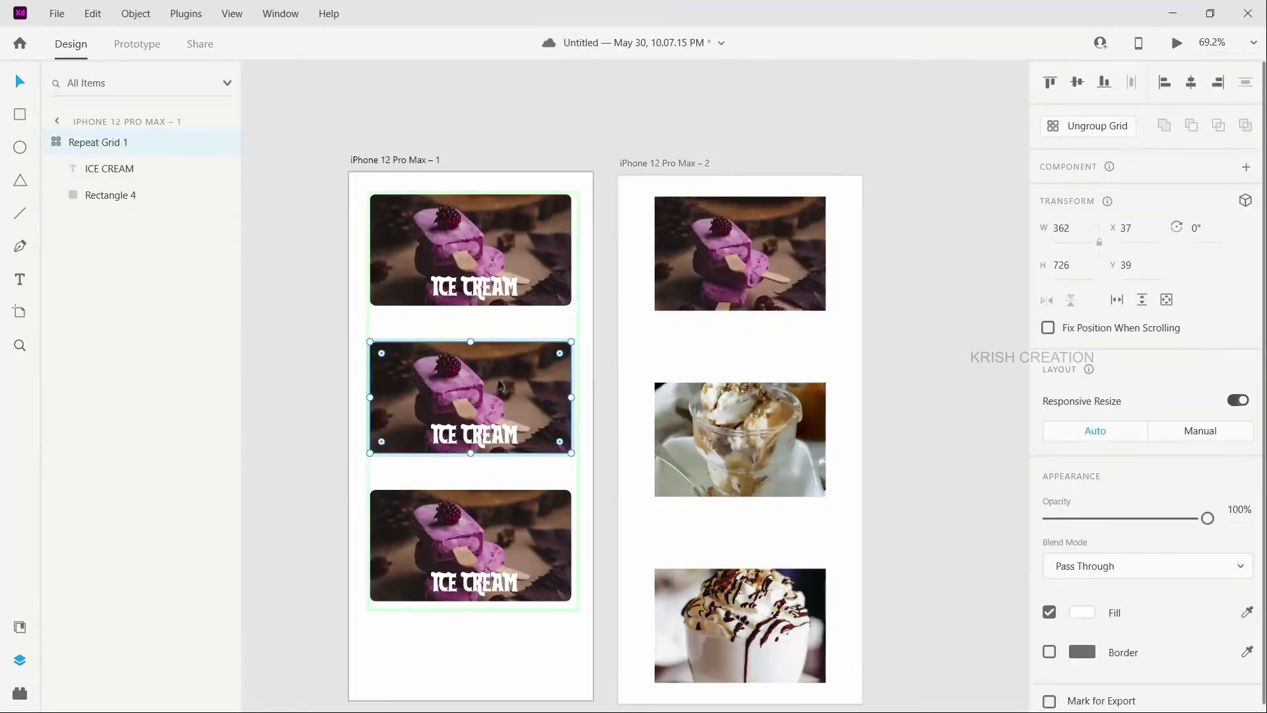
pyautogui.doubleClick(500, 386)
pyautogui.rightClick(500, 386)
pyautogui.click(554, 119)
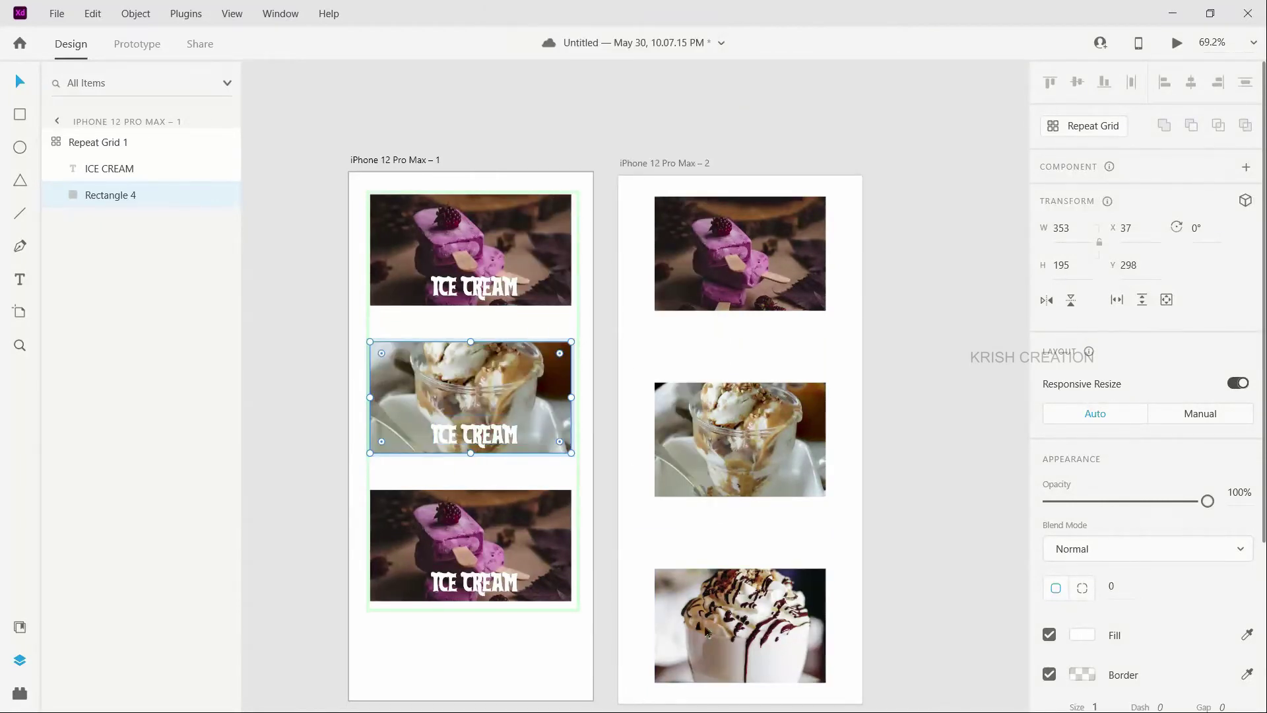
# Step: Copy the chocolate-drizzled dessert image from the second artboard, paste its appearance onto the repeat grid's bottom card, and save the document
pyautogui.click(661, 622)
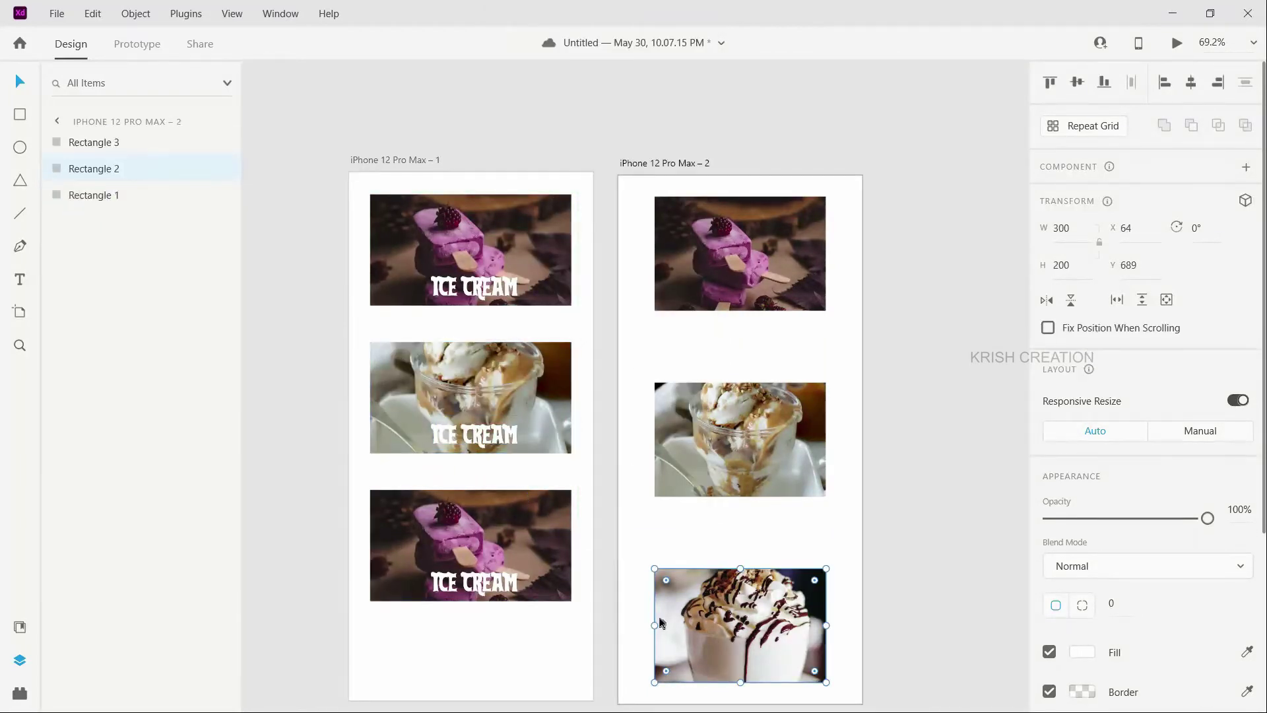
pyautogui.click(506, 532)
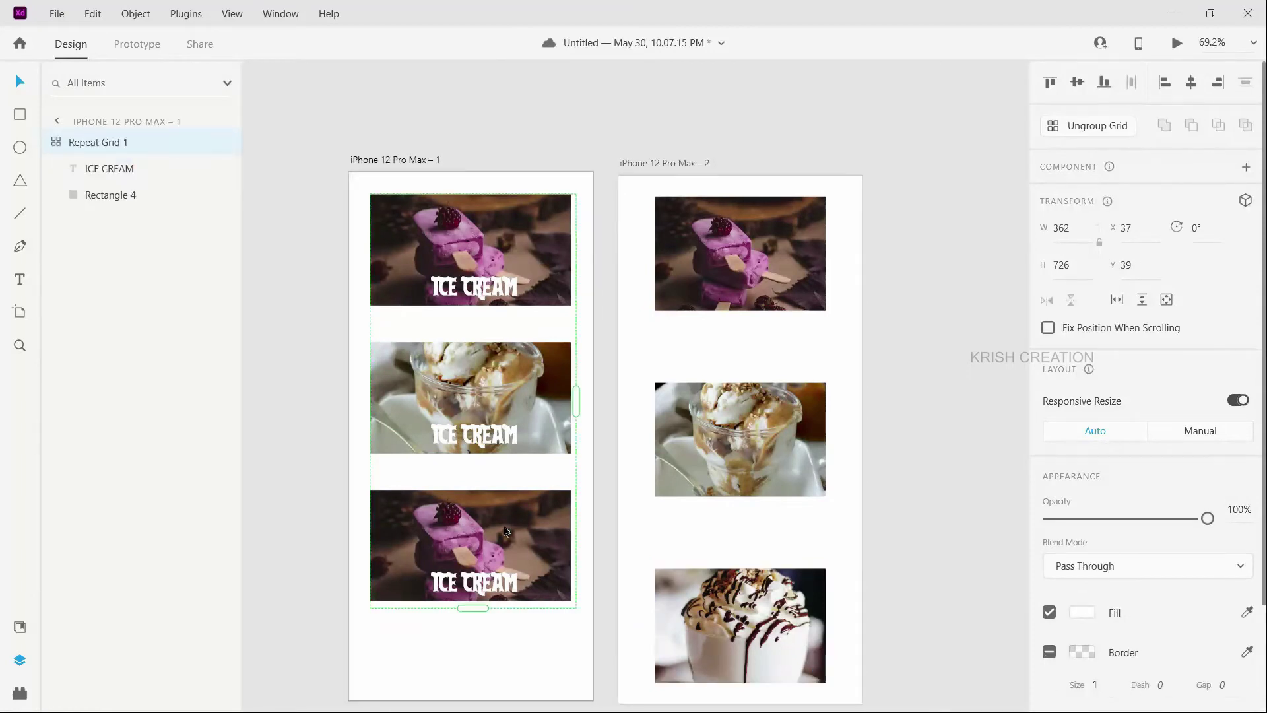
pyautogui.doubleClick(506, 532)
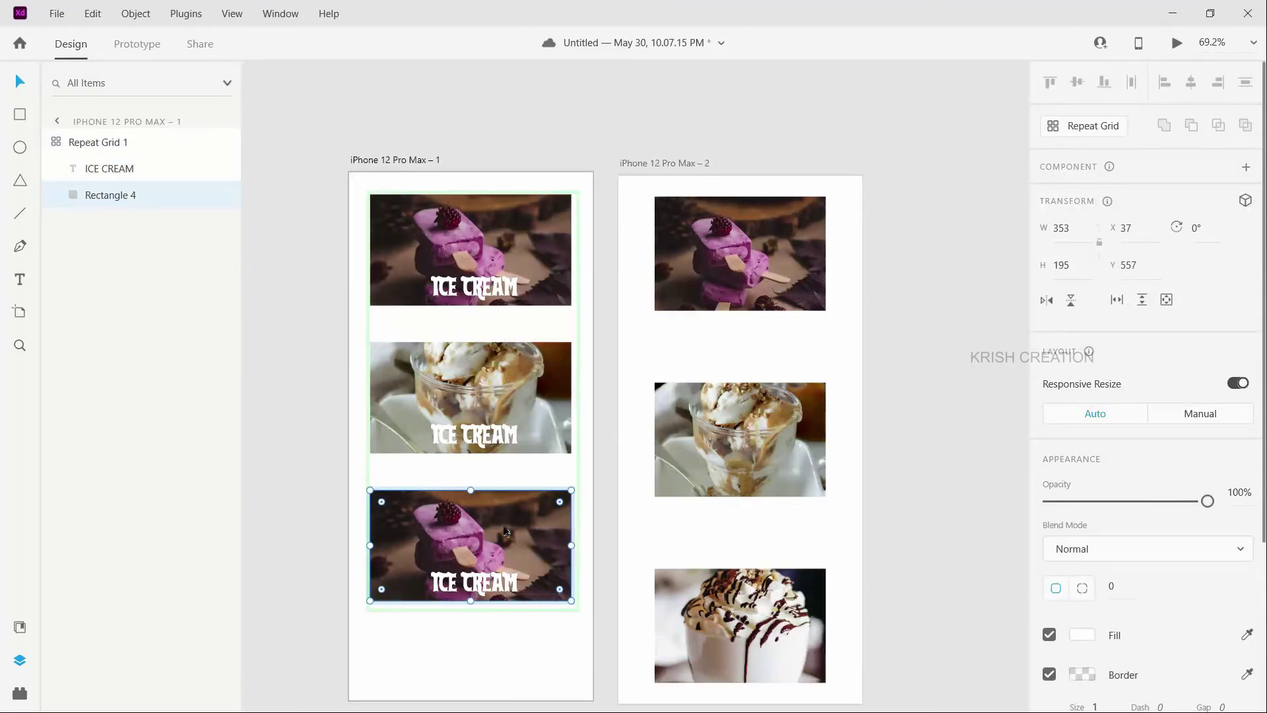
pyautogui.rightClick(506, 532)
pyautogui.press('Escape')
pyautogui.rightClick(504, 532)
pyautogui.click(580, 145)
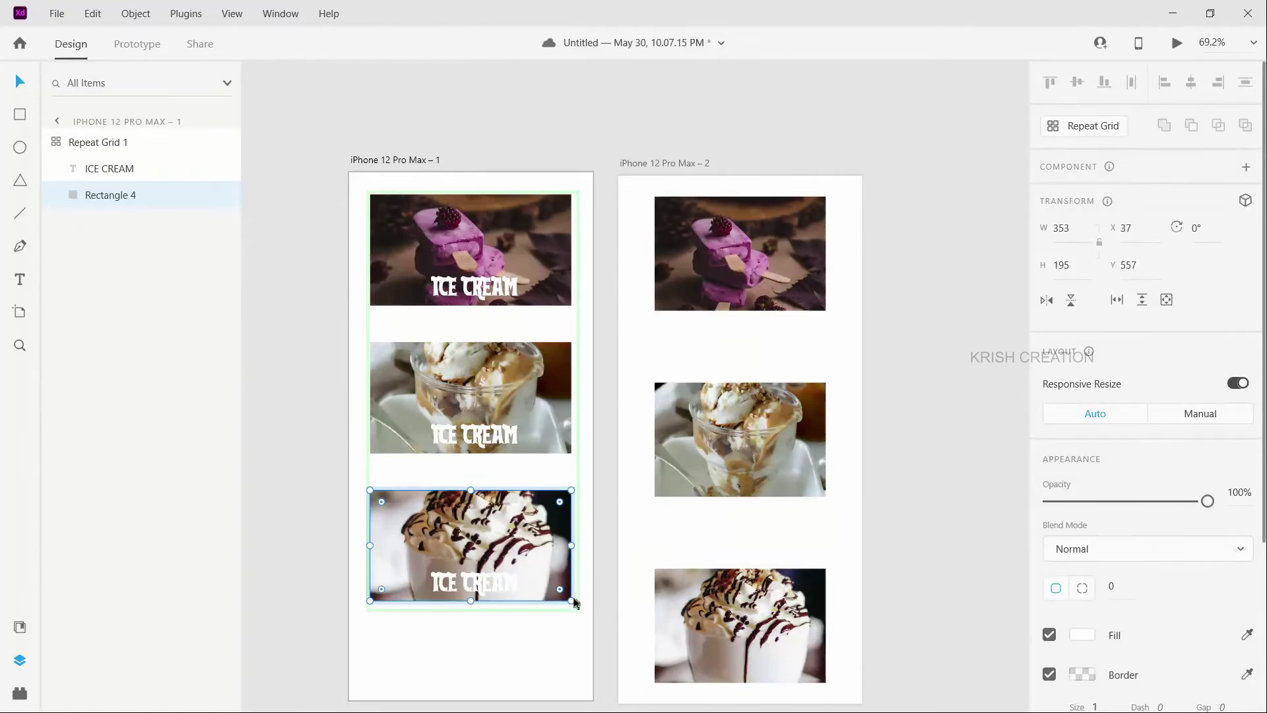
pyautogui.click(521, 646)
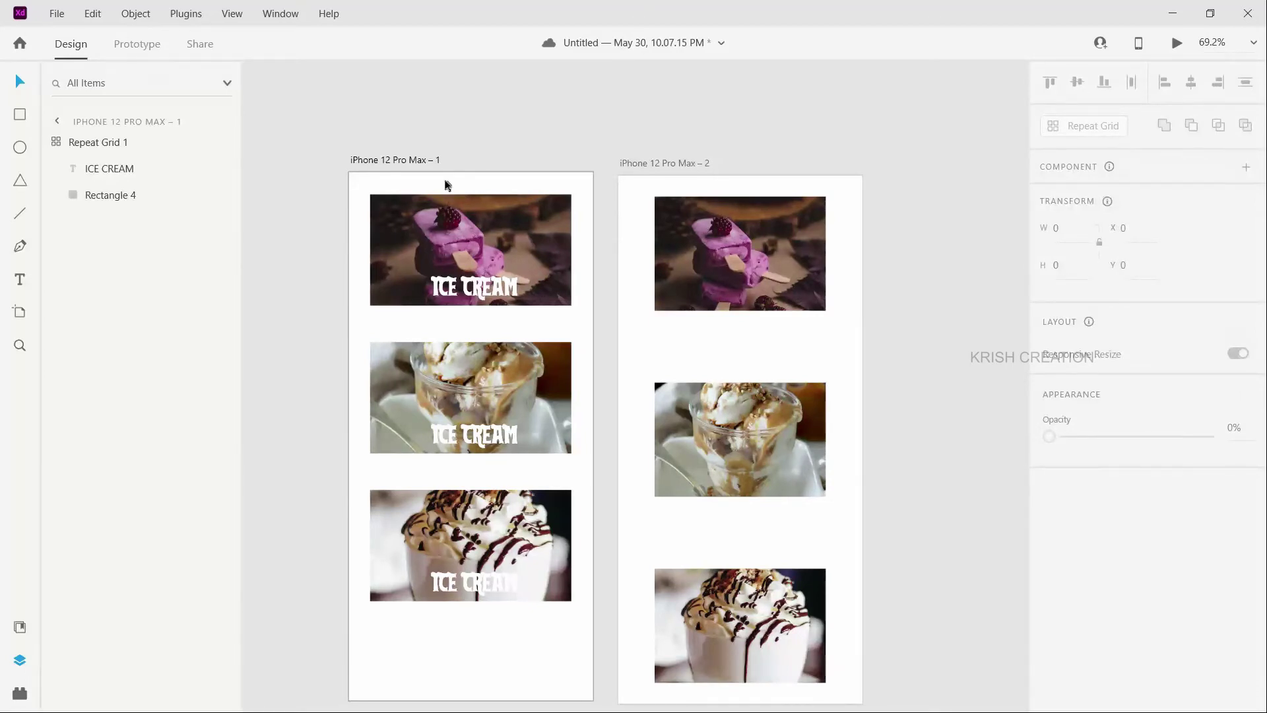
pyautogui.hotkey('ctrl', 's')
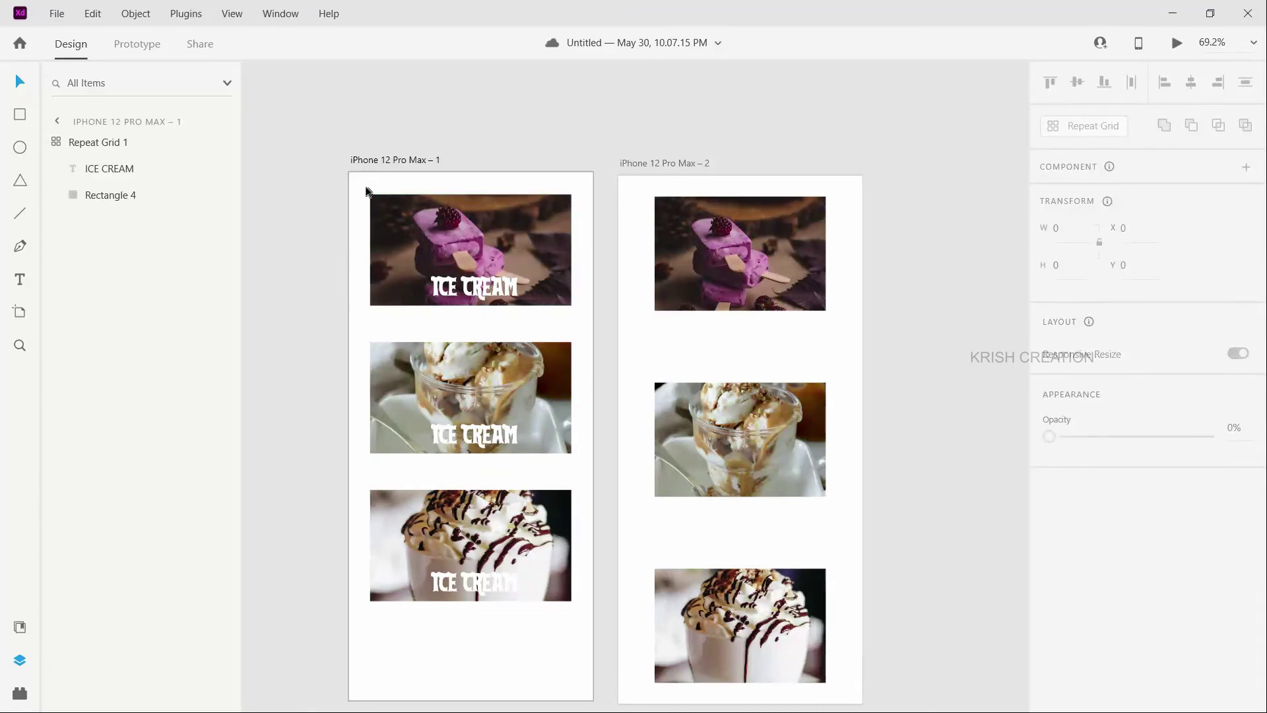
# Step: Move the "ICE CREAM" text in the repeat grid's first card up and slightly left to about X 134, Y 137
pyautogui.moveTo(456, 279)
pyautogui.mouseDown()
pyautogui.moveTo(482, 240)
pyautogui.moveTo(426, 237)
pyautogui.moveTo(463, 274)
pyautogui.mouseUp()
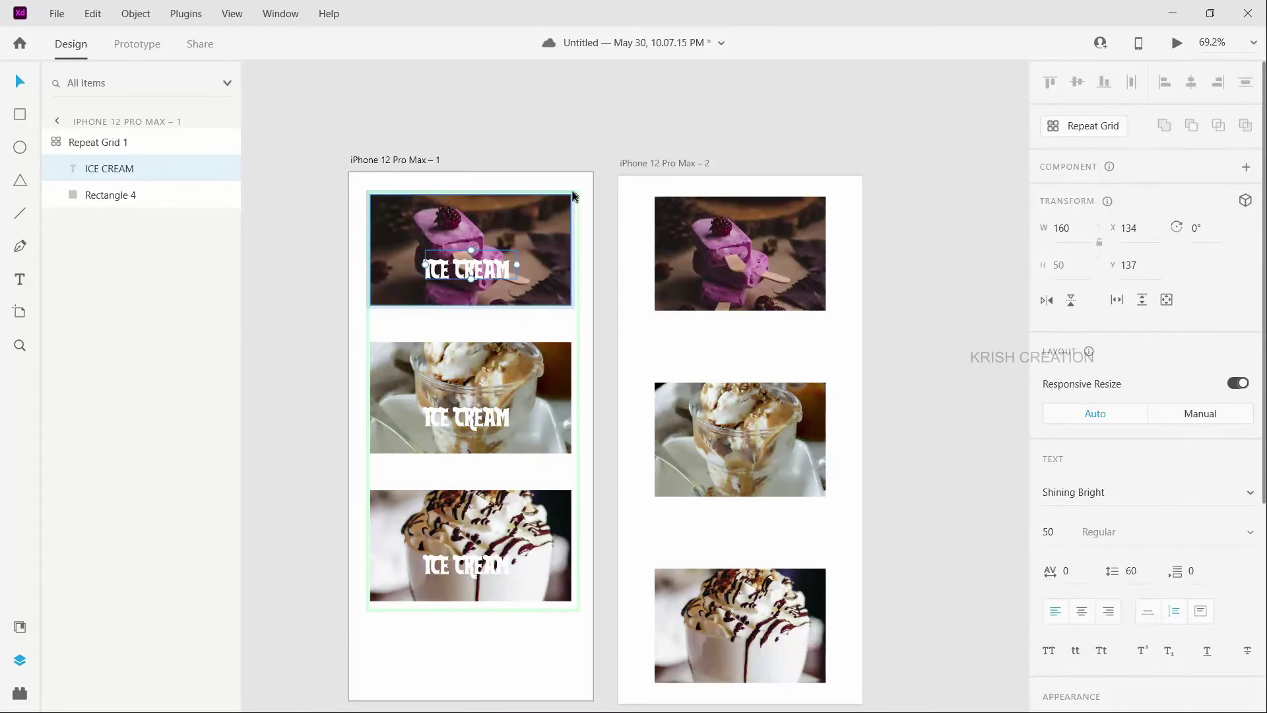
pyautogui.click(502, 154)
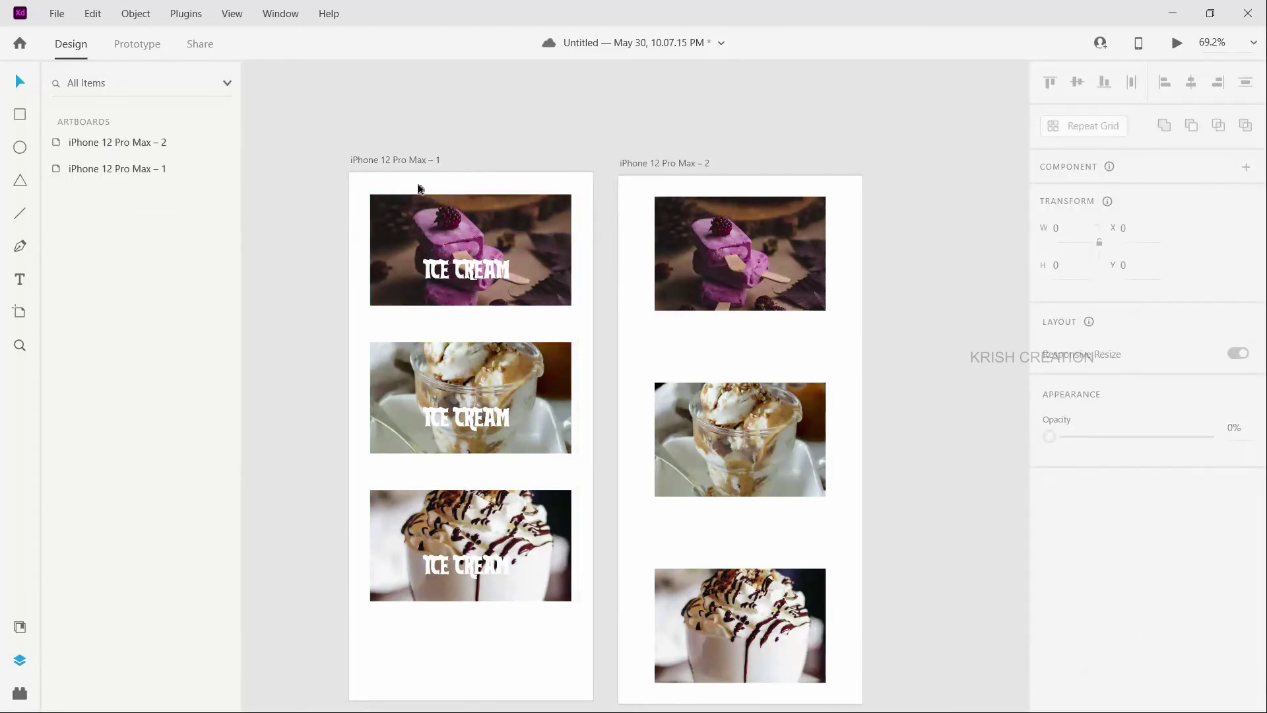
# Step: Ungroup the repeat grid on the first artboard into separate cards and clear the selection
pyautogui.click(372, 207)
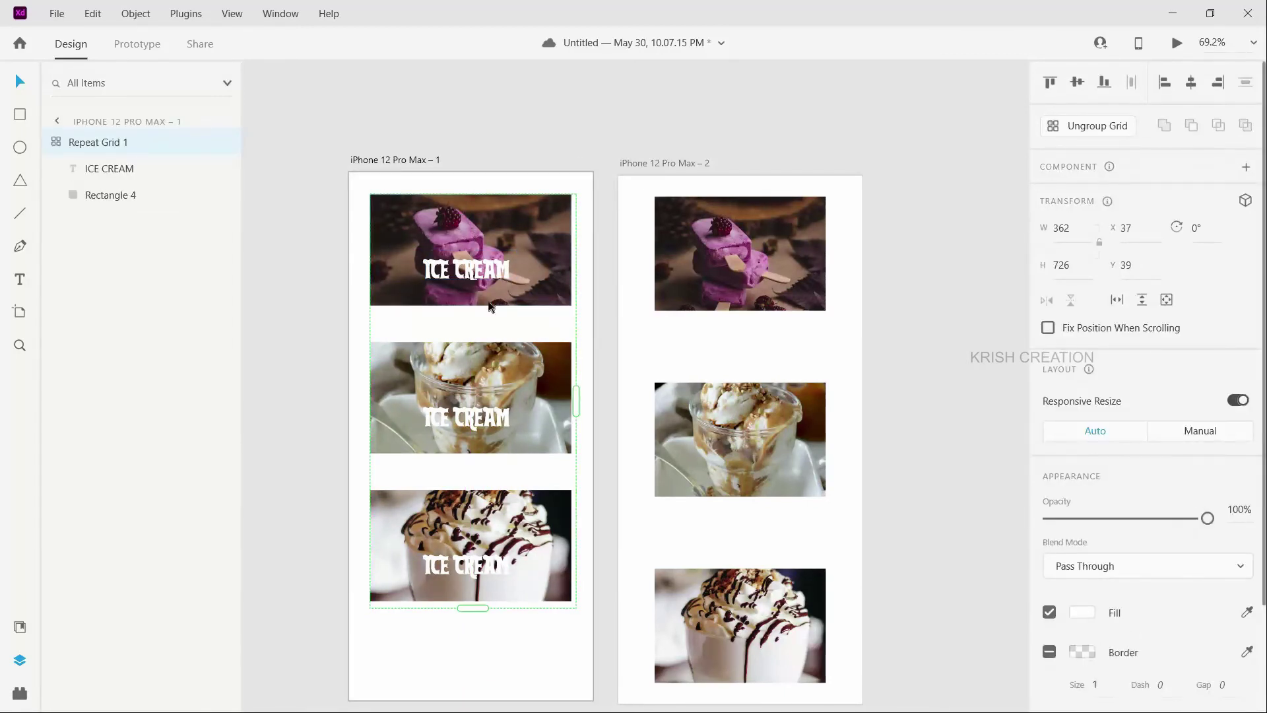
pyautogui.rightClick(505, 277)
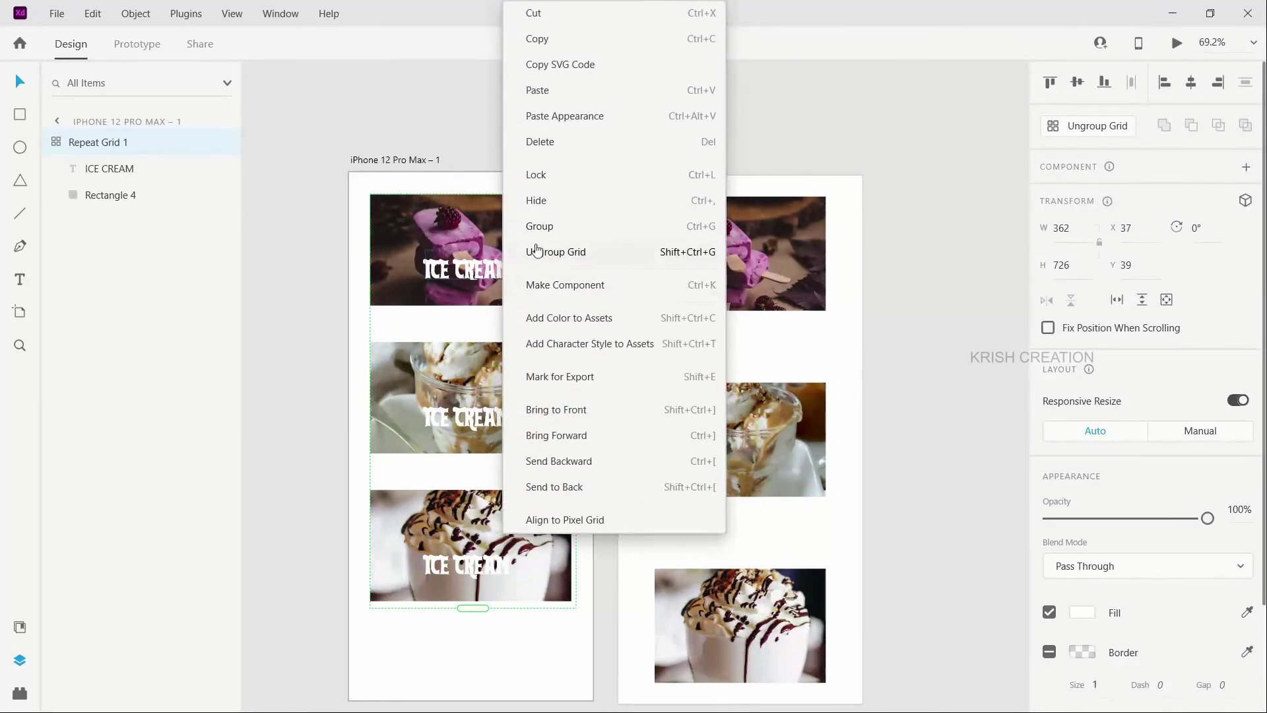
pyautogui.click(538, 254)
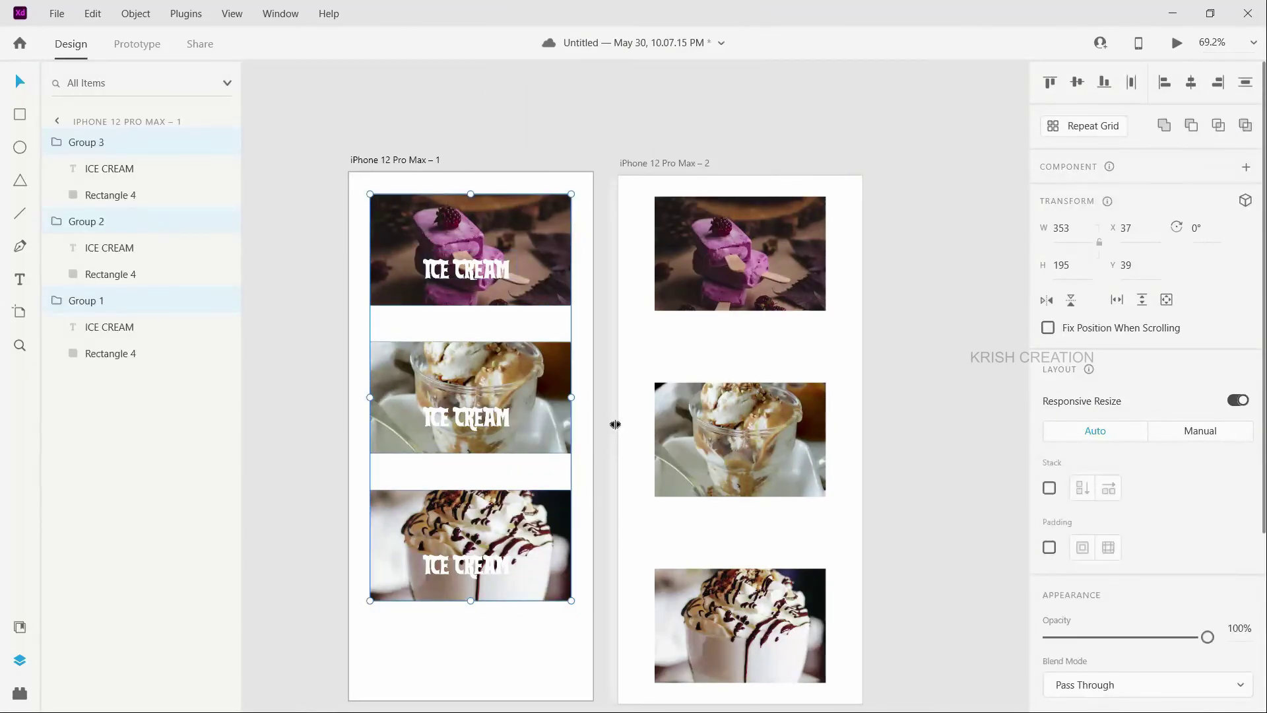
pyautogui.press('Escape')
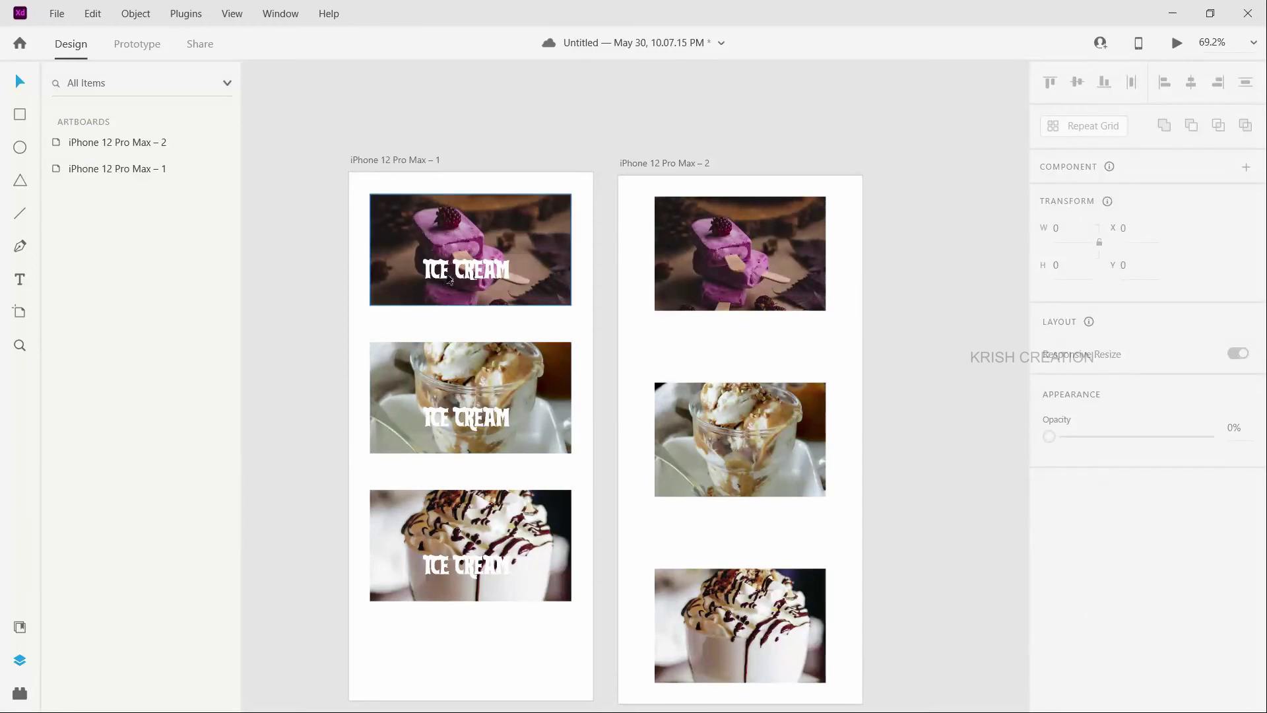
# Step: Move the three ungrouped cards independently, shifting the middle one partly off the artboard's left edge, the bottom one slightly, and the top one downward
pyautogui.moveTo(390, 331); pyautogui.dragTo(352, 425)
pyautogui.moveTo(458, 567)
pyautogui.mouseDown()
pyautogui.moveTo(534, 455)
pyautogui.moveTo(443, 582)
pyautogui.mouseUp()
pyautogui.moveTo(470, 271); pyautogui.dragTo(538, 353)
# Step: Undo the moves of the individual cards and the ungrouping of the repeat grid
pyautogui.hotkey('ctrl', 'z')
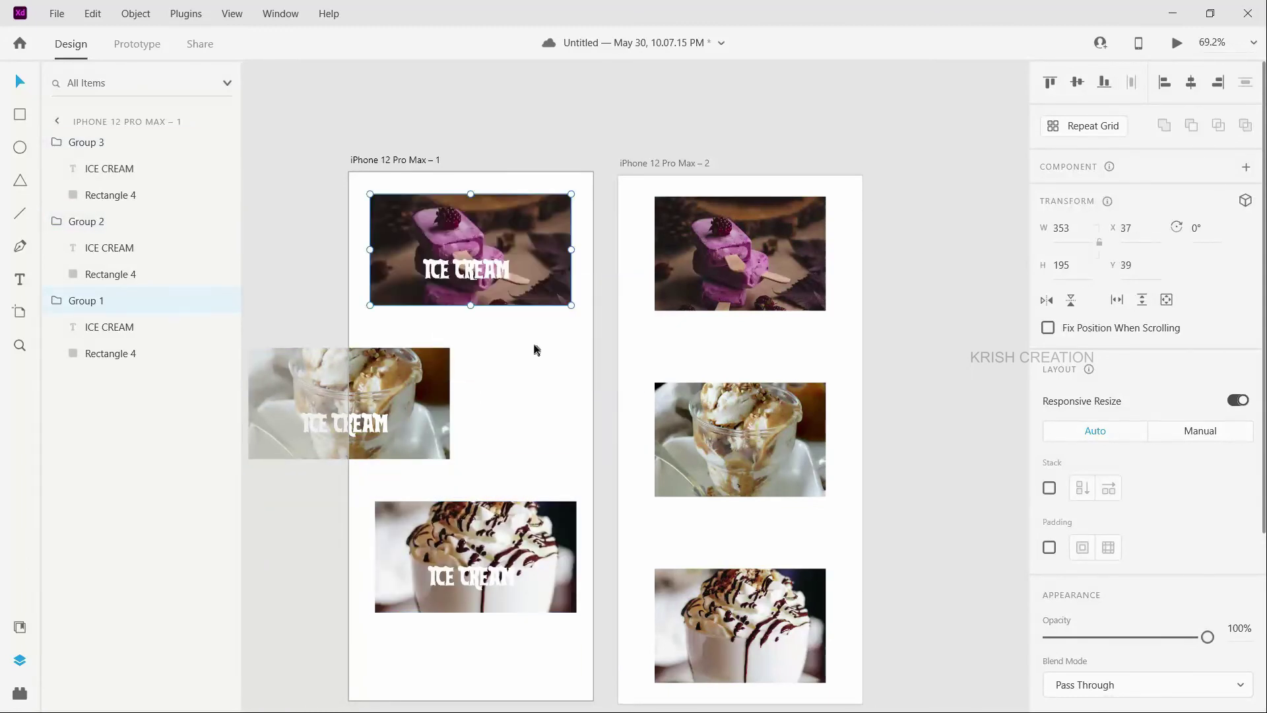
pyautogui.hotkey('ctrl', 'z')
pyautogui.hotkey('ctrl', 'z')
pyautogui.hotkey('ctrl', 'z')
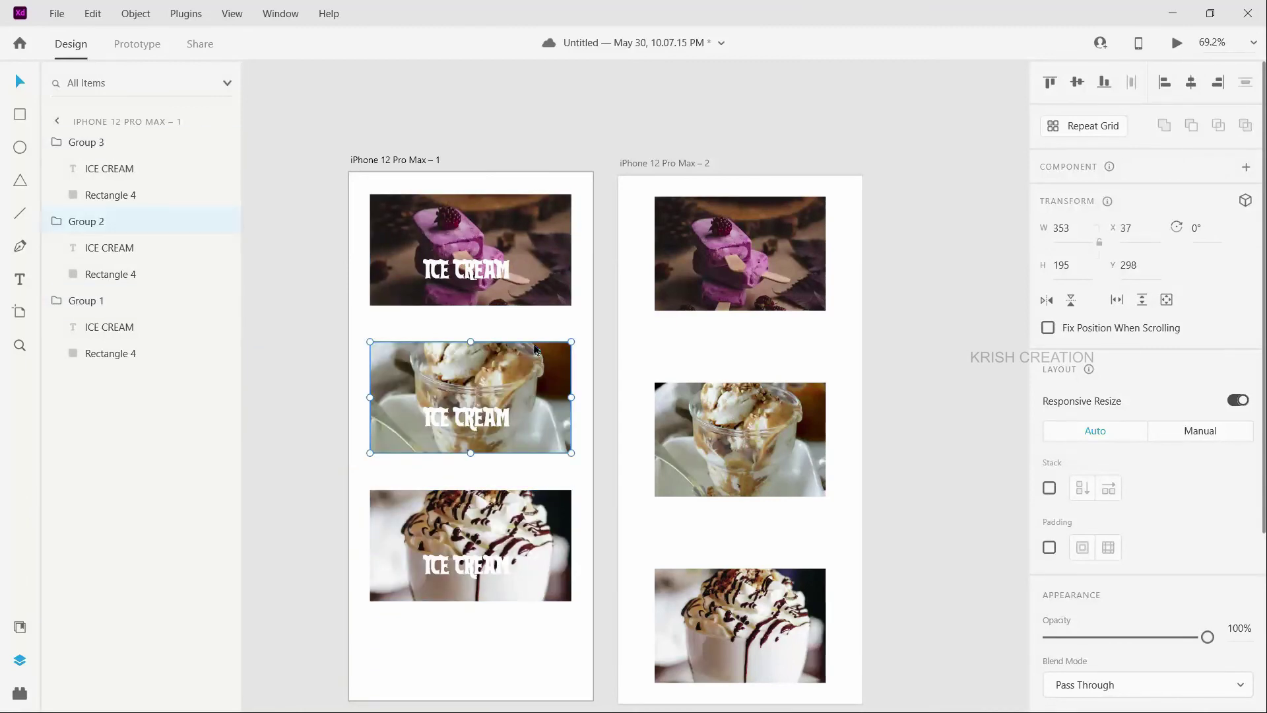
pyautogui.hotkey('ctrl', 'a')
pyautogui.hotkey('ctrl', 'r')
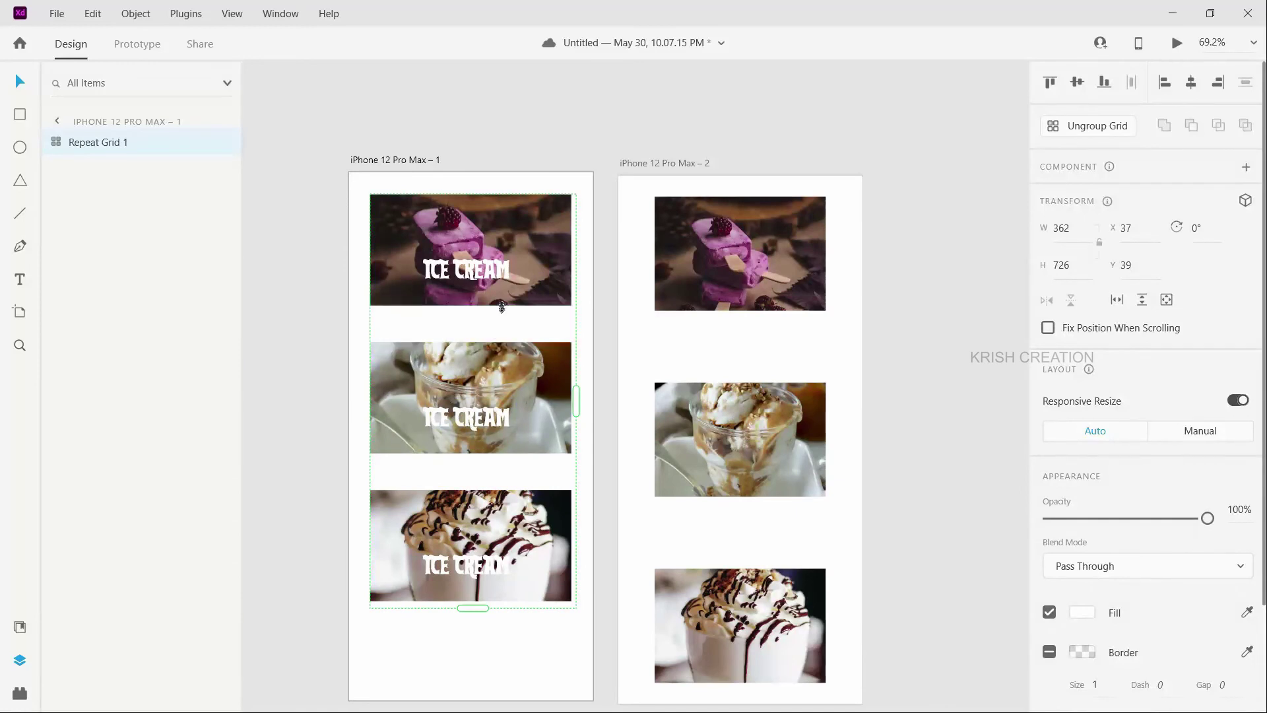
pyautogui.click(480, 674)
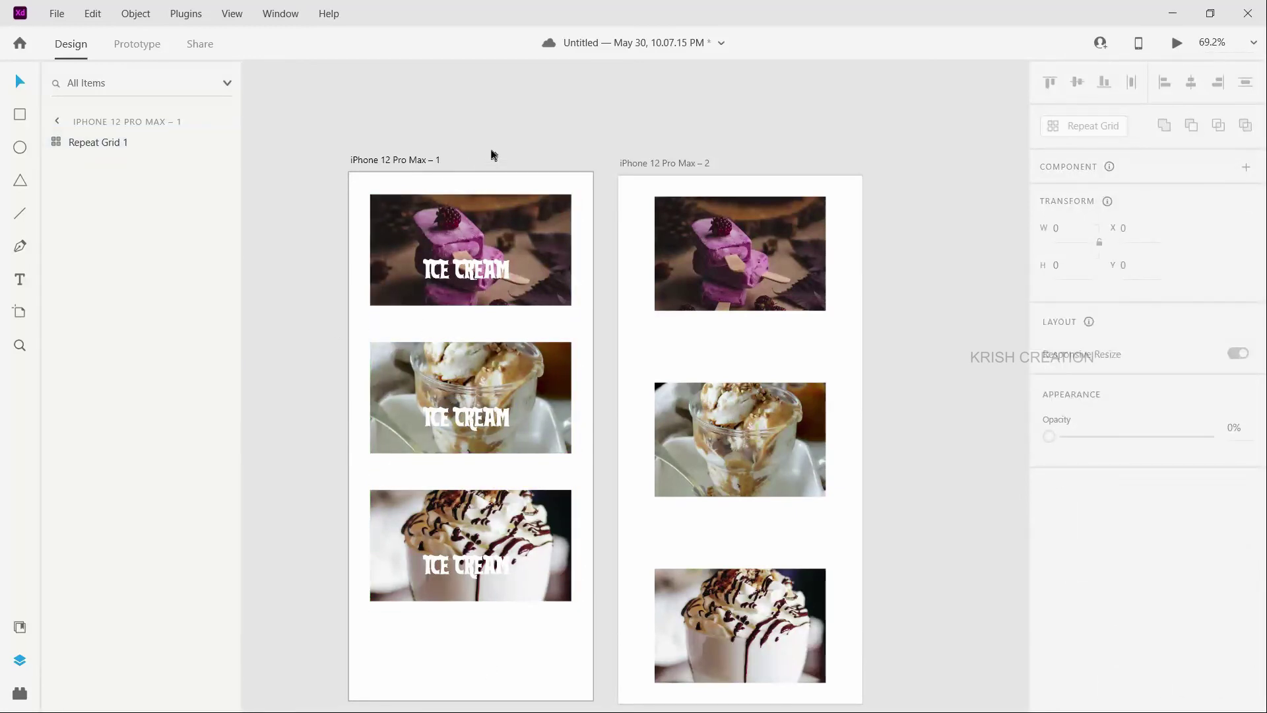